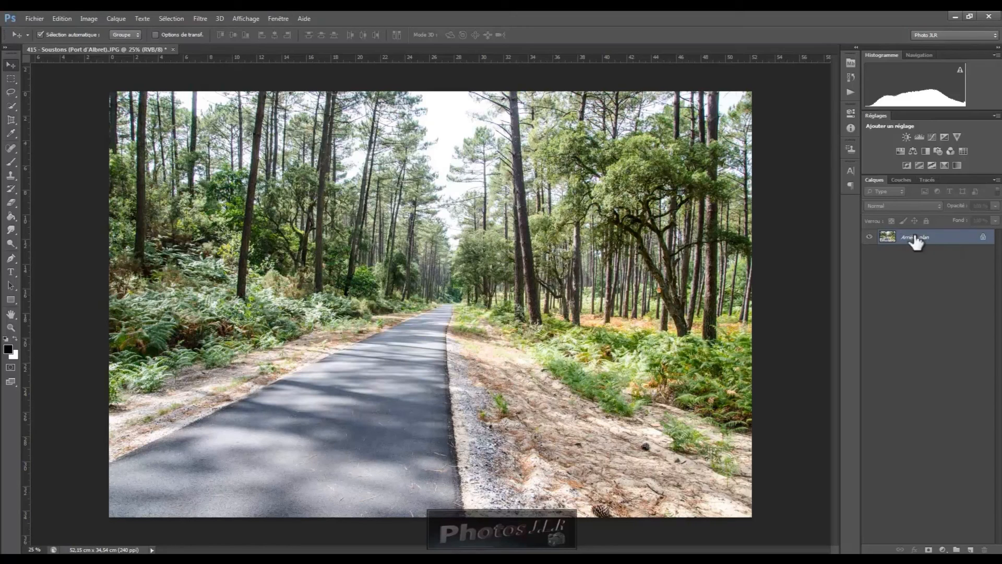
# Unlock the background layer so it becomes an editable layer
pyautogui.moveTo(983, 238)
pyautogui.mouseDown()
pyautogui.moveTo(995, 541)
pyautogui.moveTo(985, 551)
pyautogui.mouseUp()
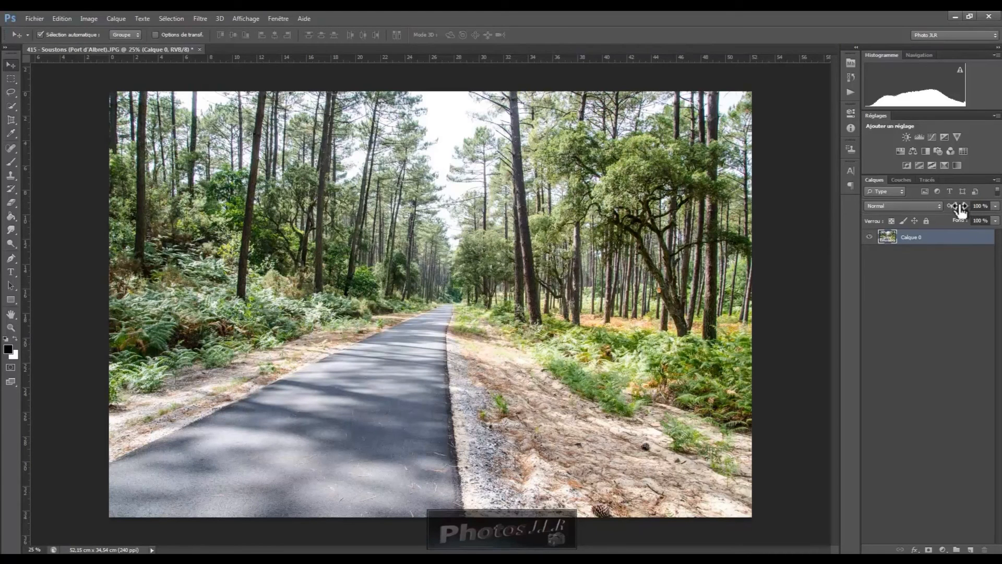
# Lower the layer's opacity to 0% and restore it to 100%
pyautogui.moveTo(963, 210); pyautogui.dragTo(834, 209)
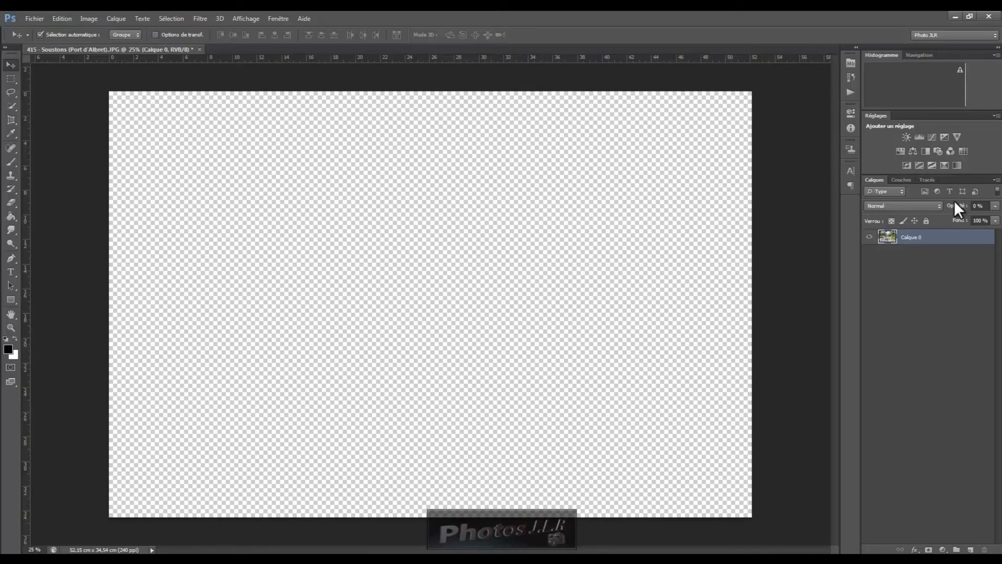
pyautogui.moveTo(951, 210); pyautogui.dragTo(998, 205)
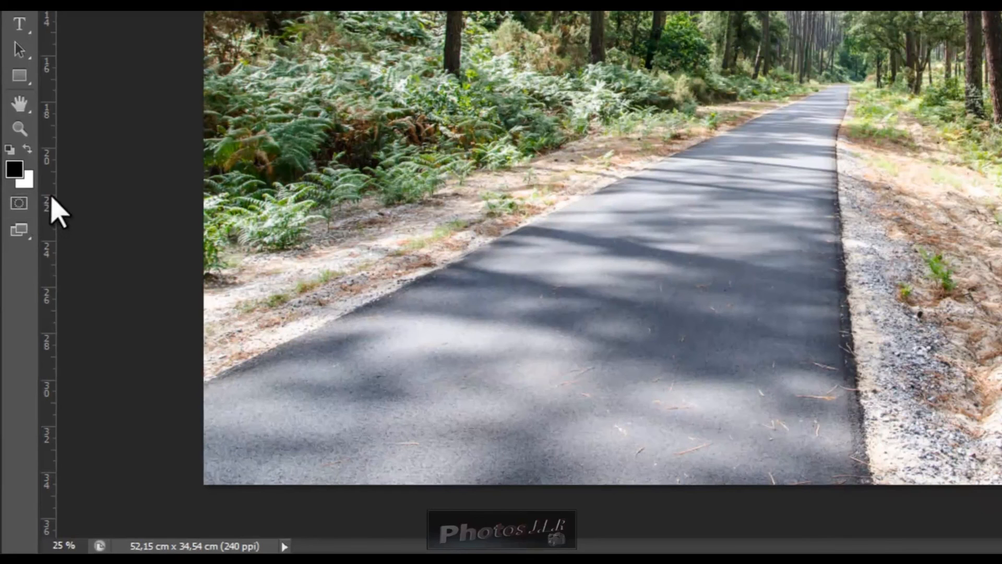
pyautogui.click(19, 205)
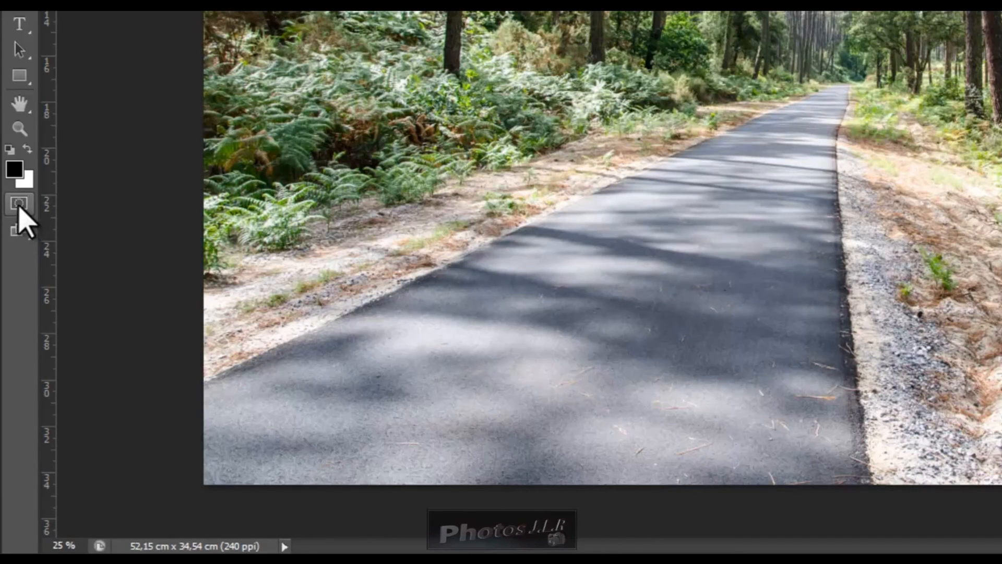
pyautogui.press('q')
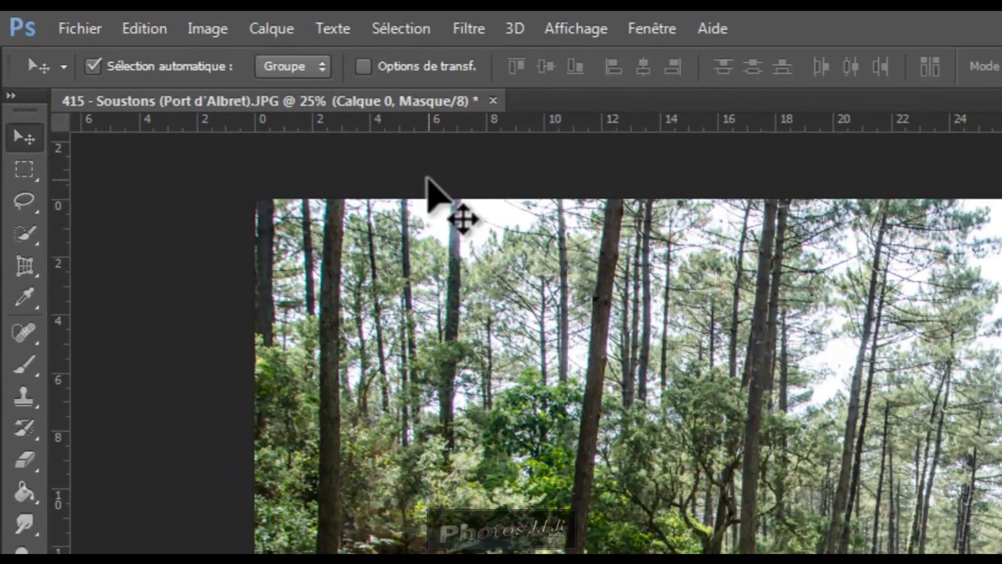
pyautogui.hotkey('ctrl', '2')
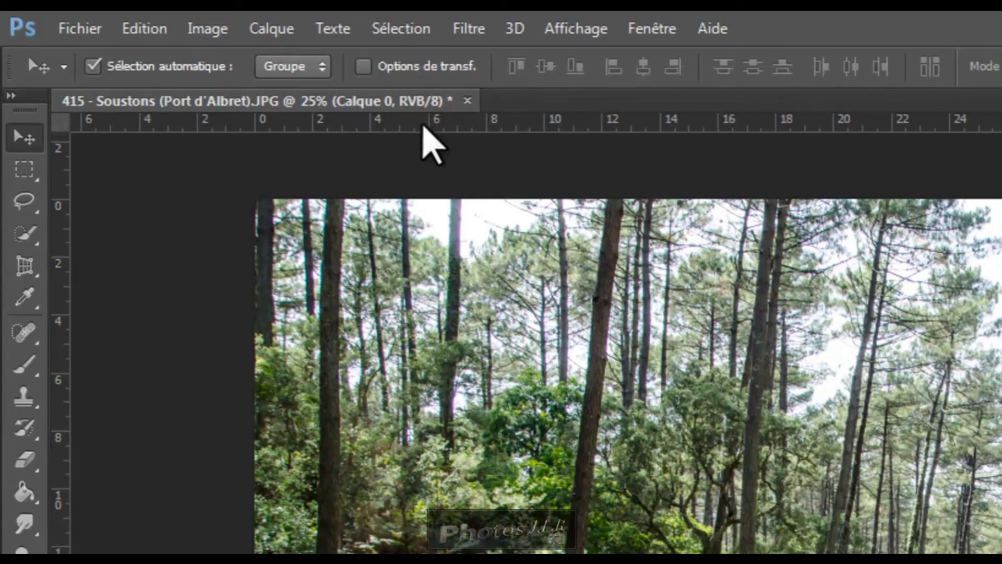
pyautogui.hotkey('ctrl', '\\')
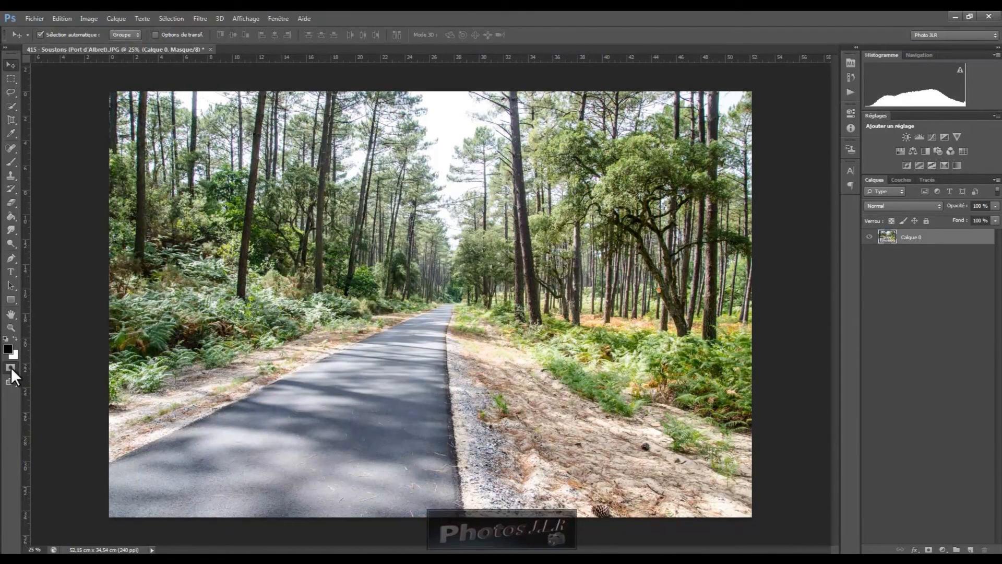
# Add a layer mask to Calque 0
pyautogui.click(929, 551)
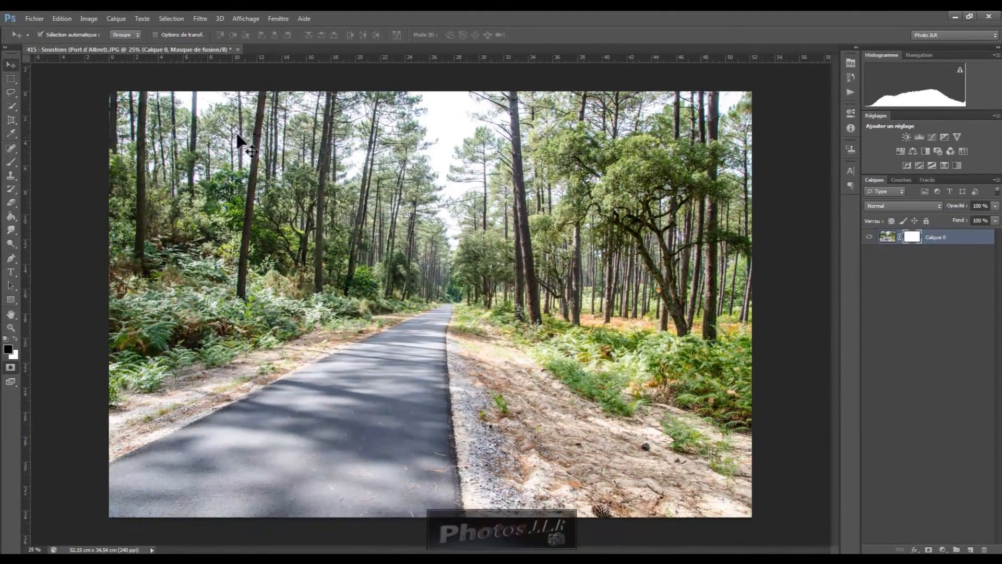
# Move the layer down and to the right, then undo the move
pyautogui.moveTo(177, 141); pyautogui.dragTo(387, 265)
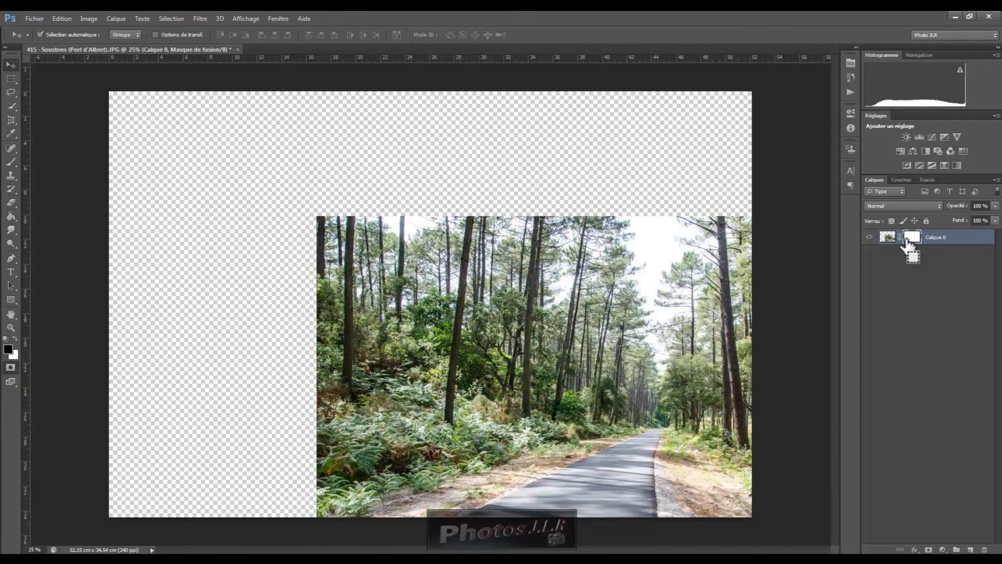
pyautogui.hotkey('ctrl', 'z')
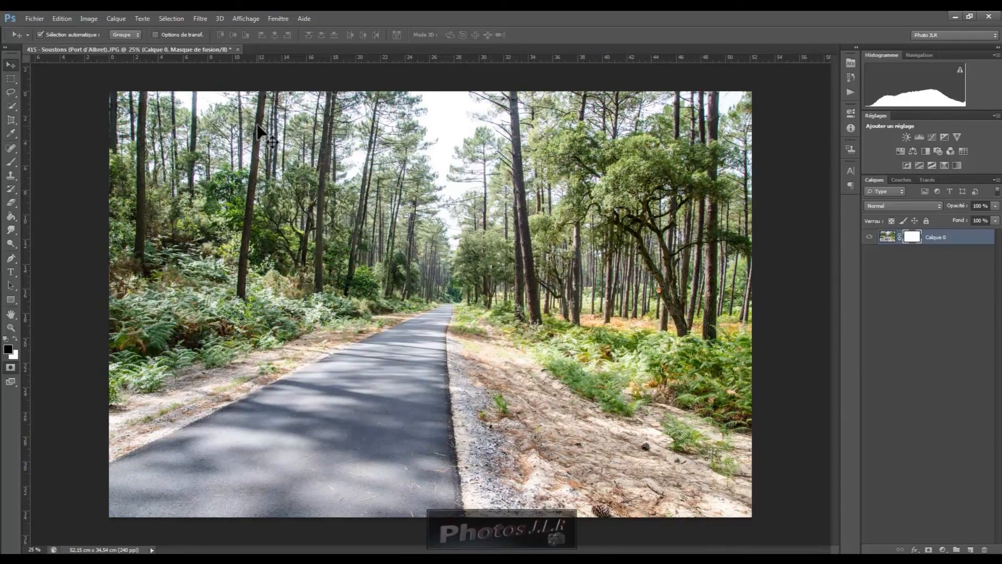
# Select a rectangular strip across the bottom quarter of the photo and paint black on the mask at its left end
pyautogui.click(12, 77)
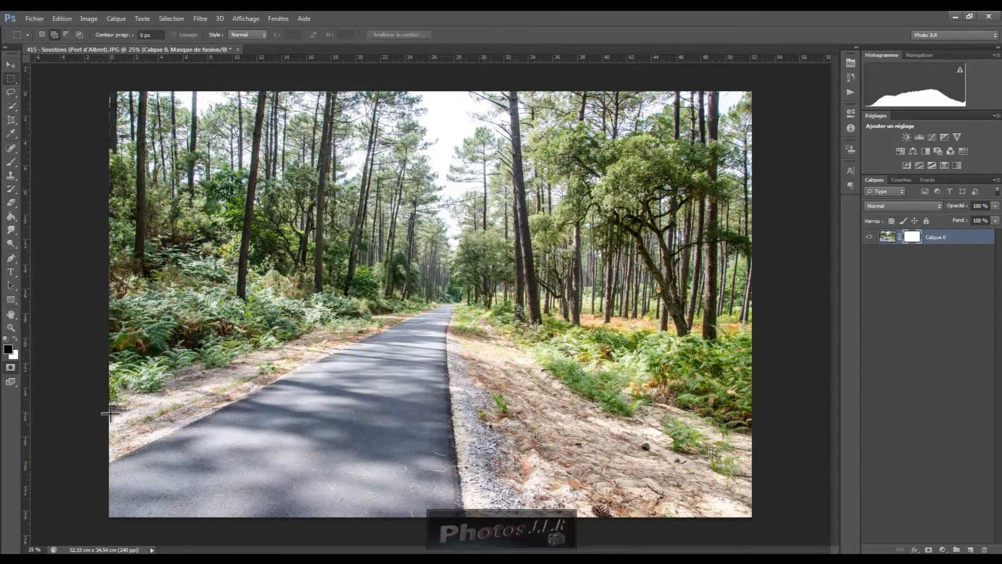
pyautogui.moveTo(112, 415); pyautogui.dragTo(761, 538)
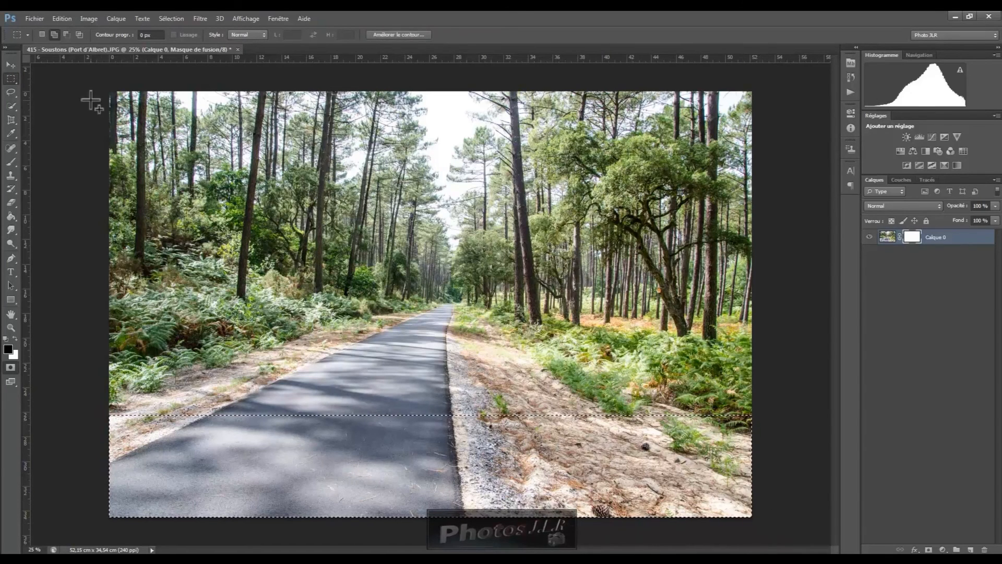
pyautogui.click(11, 162)
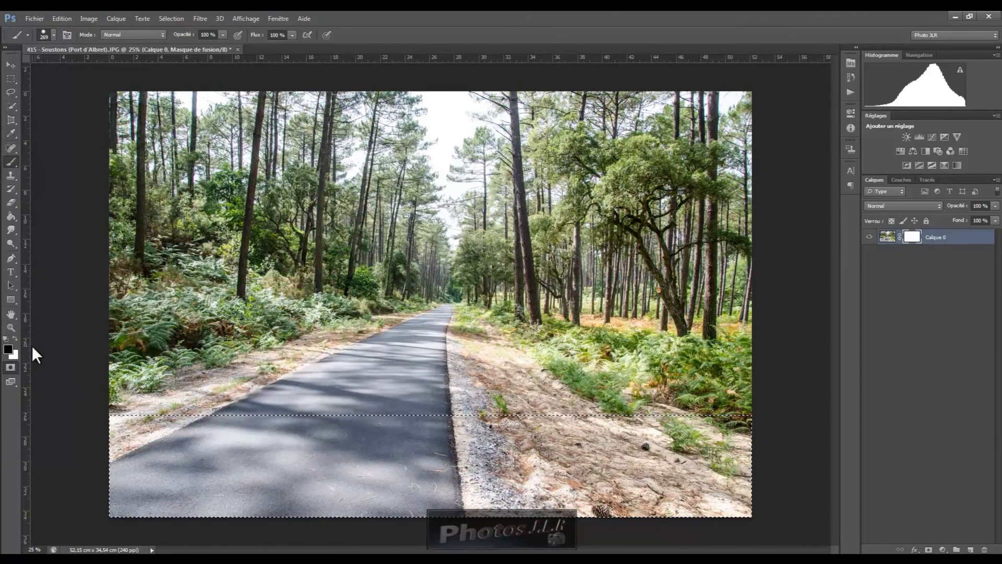
pyautogui.moveTo(107, 454); pyautogui.dragTo(212, 448)
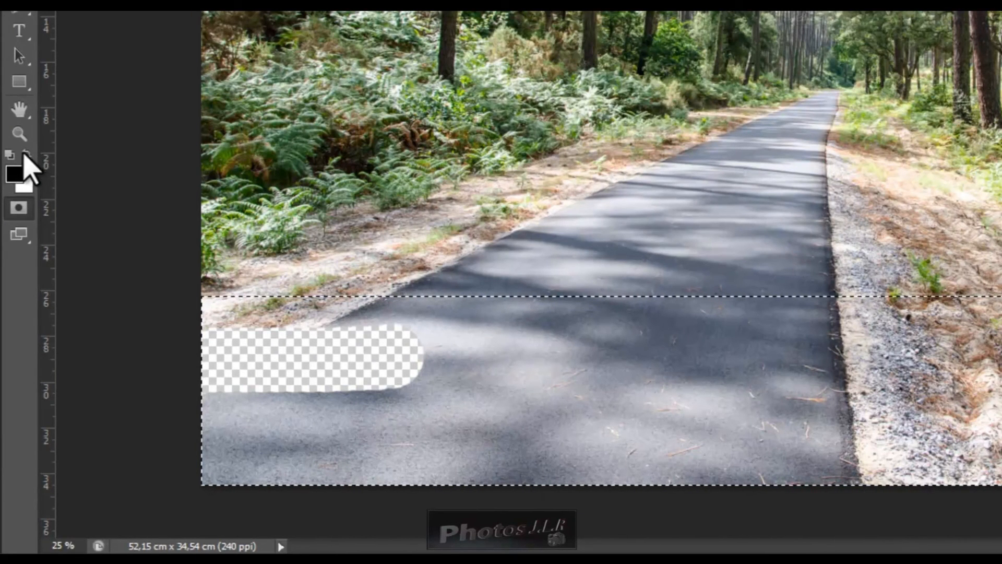
# Switch the foreground colour to white and paint over the hidden patch to restore it
pyautogui.click(26, 153)
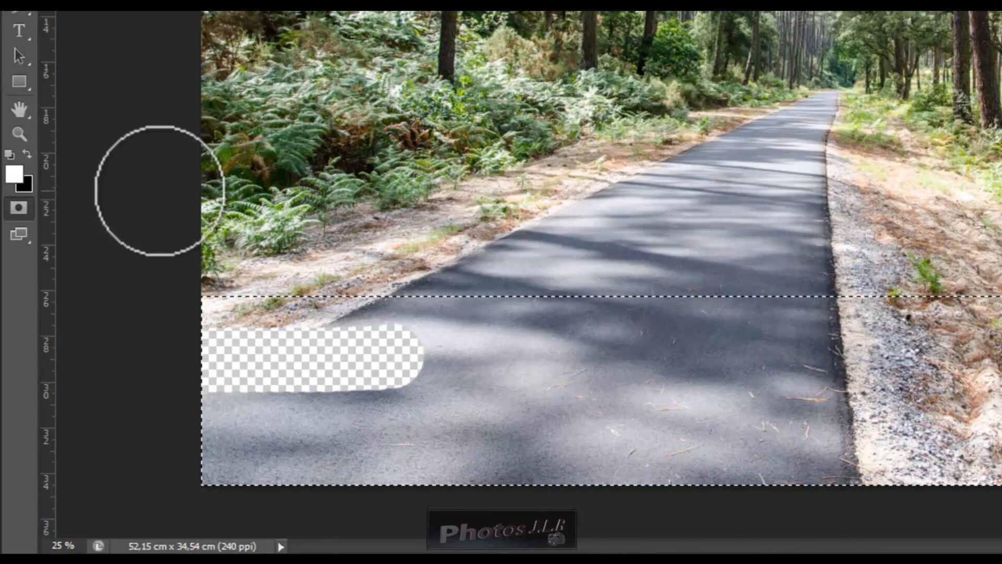
pyautogui.press('x')
pyautogui.press('x')
pyautogui.press('x')
pyautogui.press('x')
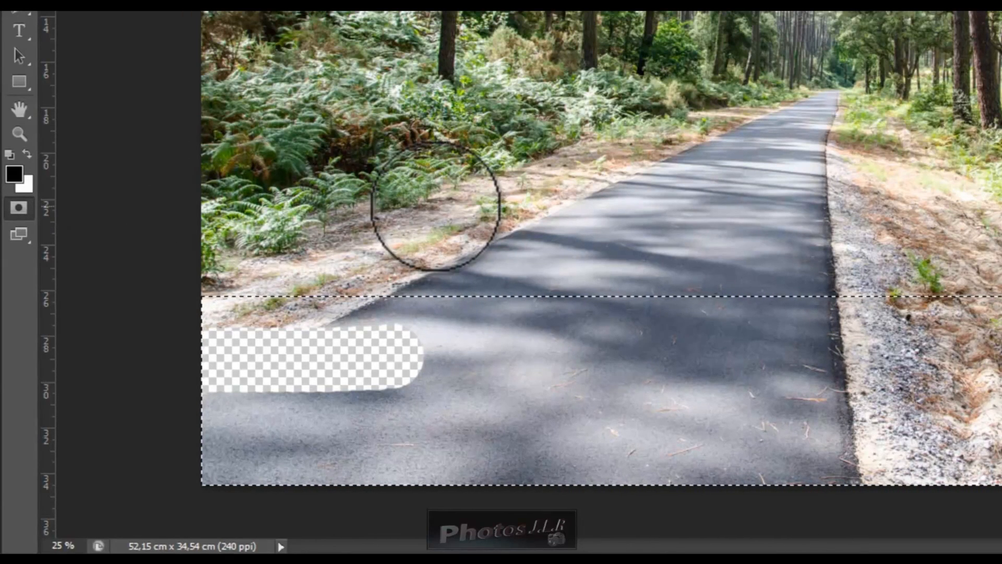
pyautogui.press('x')
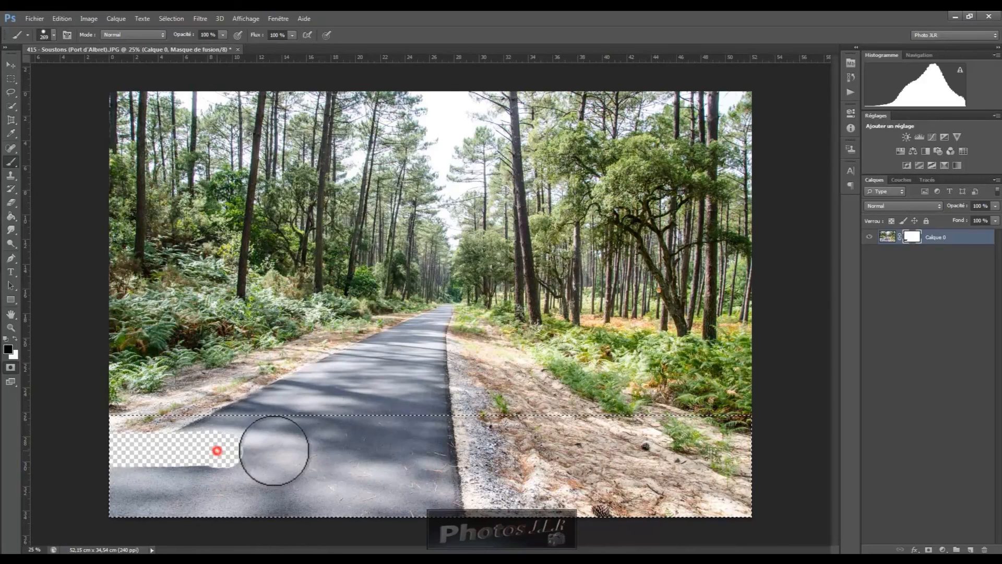
pyautogui.press('x')
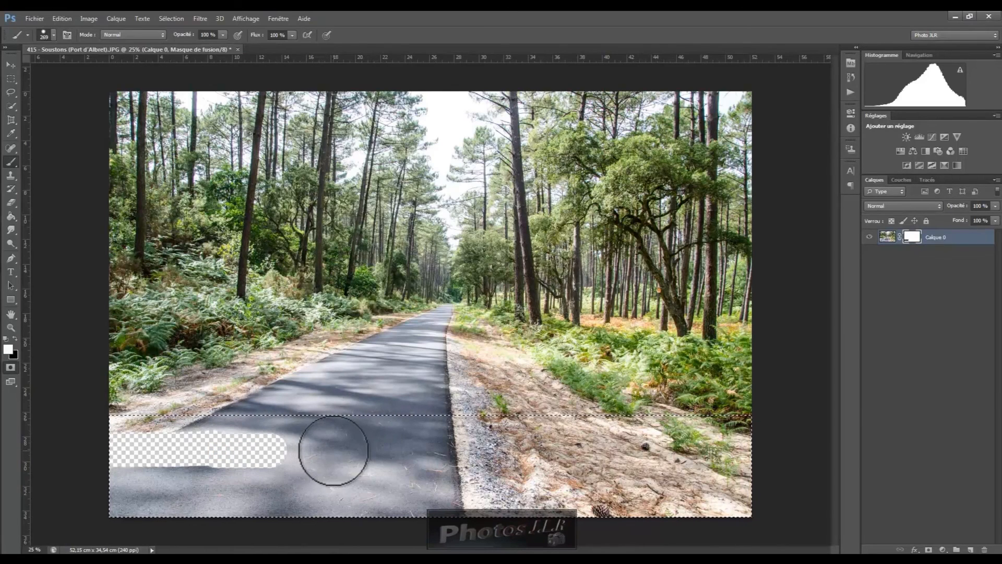
pyautogui.moveTo(294, 445)
pyautogui.mouseDown()
pyautogui.moveTo(256, 459)
pyautogui.moveTo(277, 459)
pyautogui.moveTo(216, 444)
pyautogui.moveTo(208, 460)
pyautogui.moveTo(272, 454)
pyautogui.moveTo(182, 440)
pyautogui.moveTo(176, 461)
pyautogui.moveTo(185, 450)
pyautogui.moveTo(156, 455)
pyautogui.mouseUp()
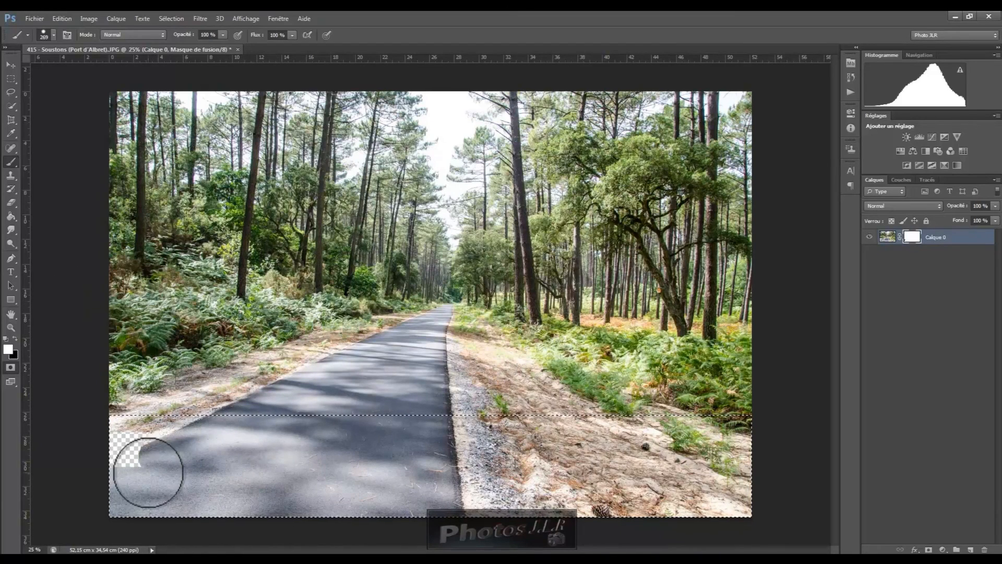
# Switch back to black, enlarge the brush, and paint across the whole selected strip to hide it
pyautogui.click(14, 340)
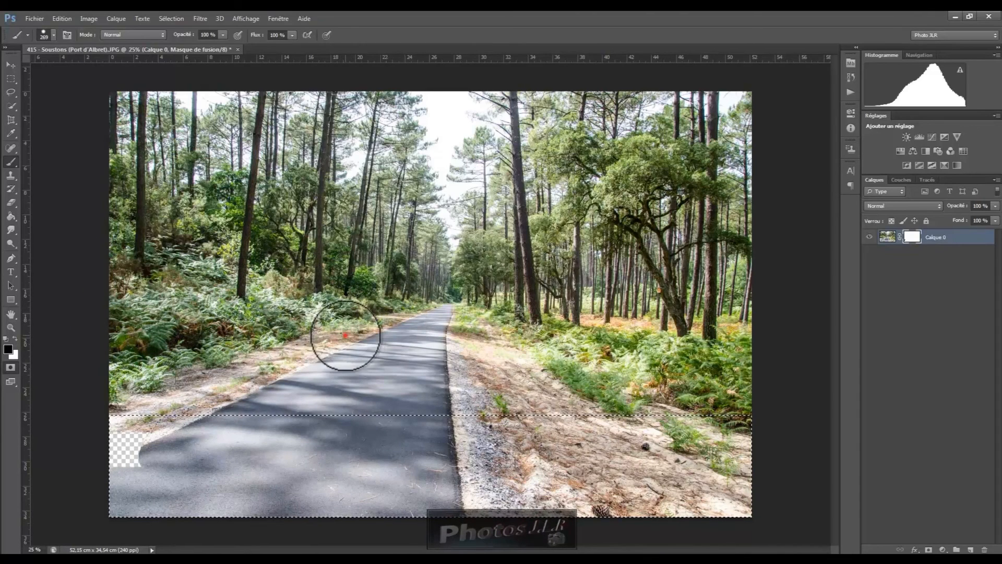
pyautogui.click(362, 429)
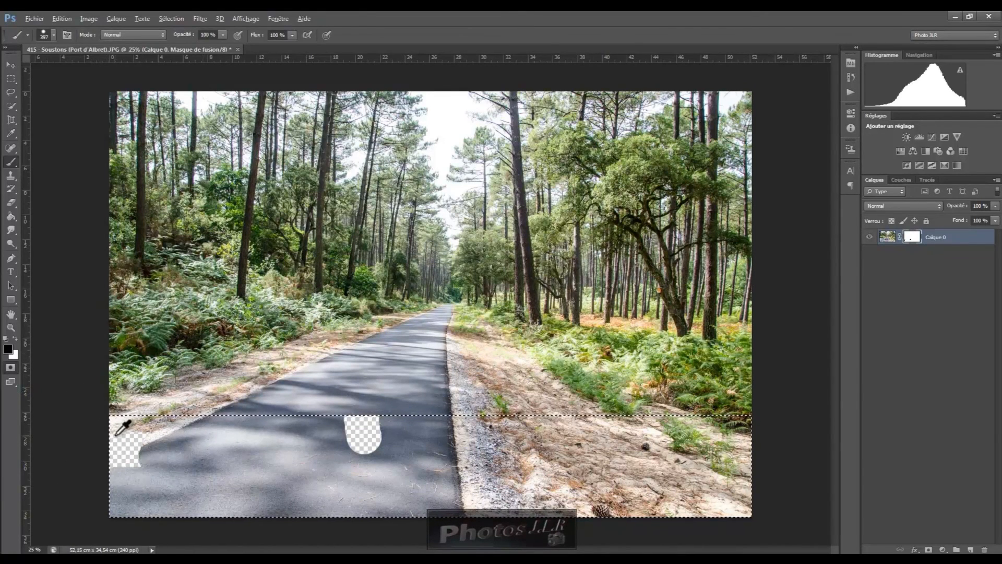
pyautogui.moveTo(160, 403); pyautogui.dragTo(202, 399)
pyautogui.moveTo(91, 456); pyautogui.dragTo(746, 461)
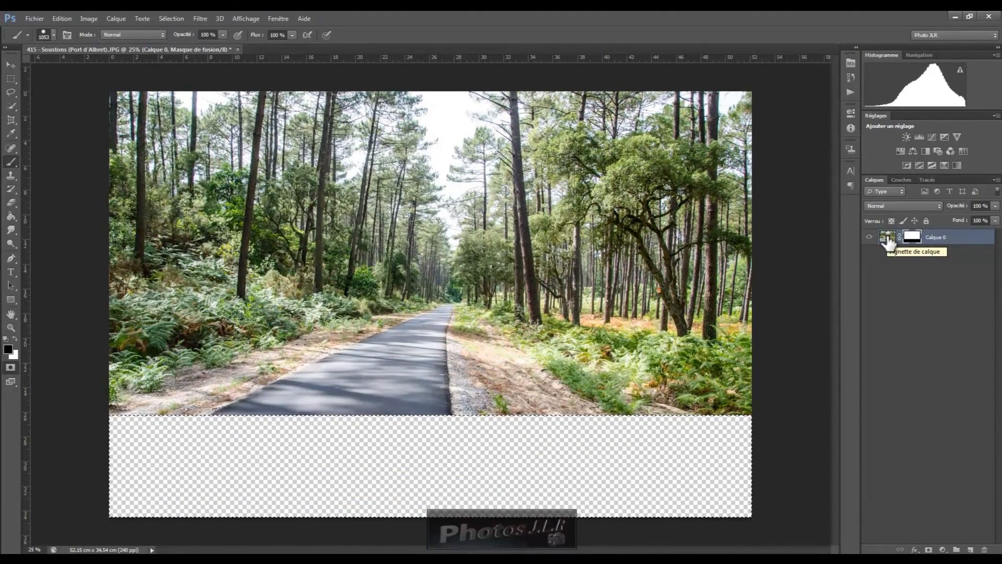
# Inspect the layer and mask thumbnails, opening the mask's Properties panel, targeting the mask, and closing the panel
pyautogui.click(887, 240)
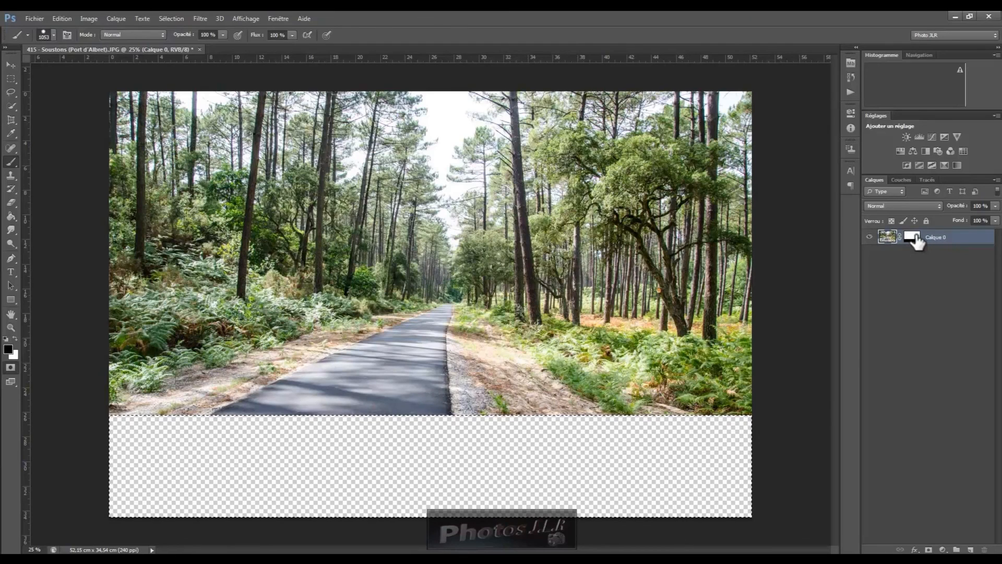
pyautogui.click(889, 237)
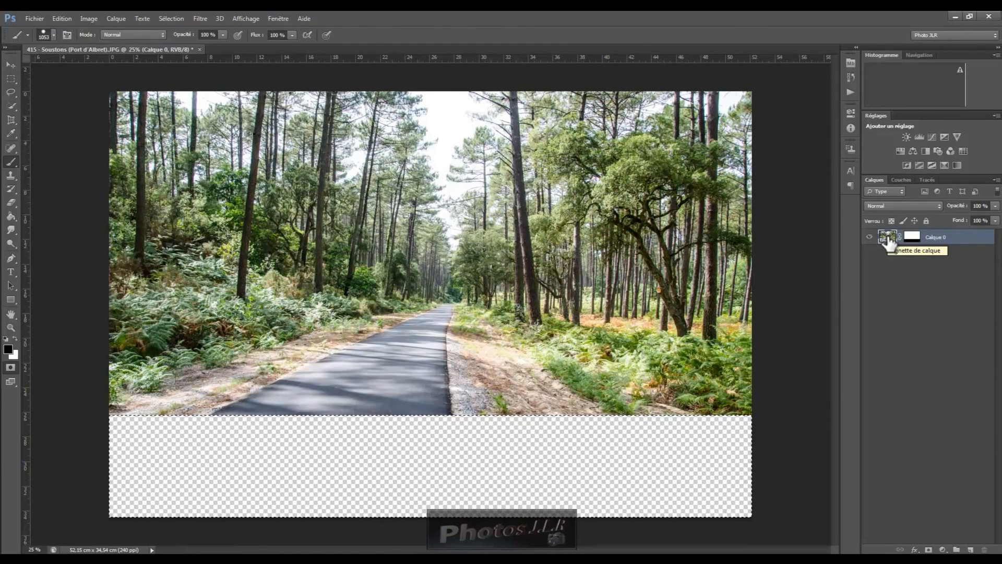
pyautogui.doubleClick(913, 241)
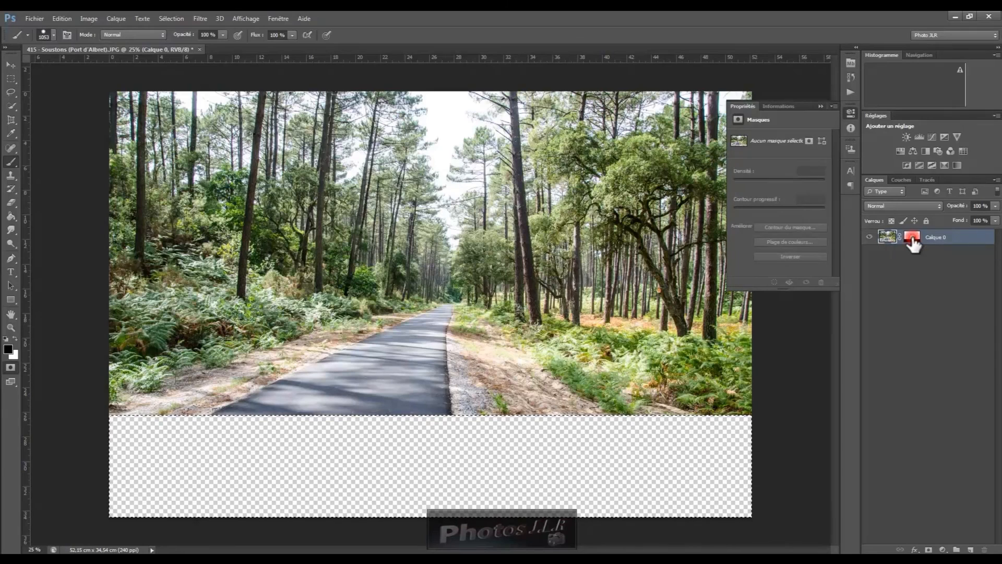
pyautogui.click(809, 140)
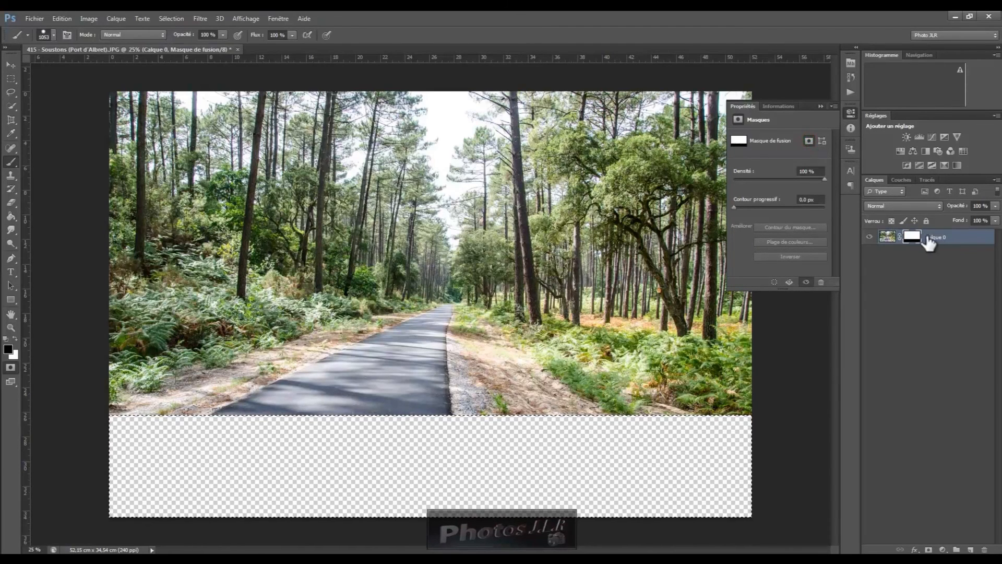
pyautogui.click(822, 105)
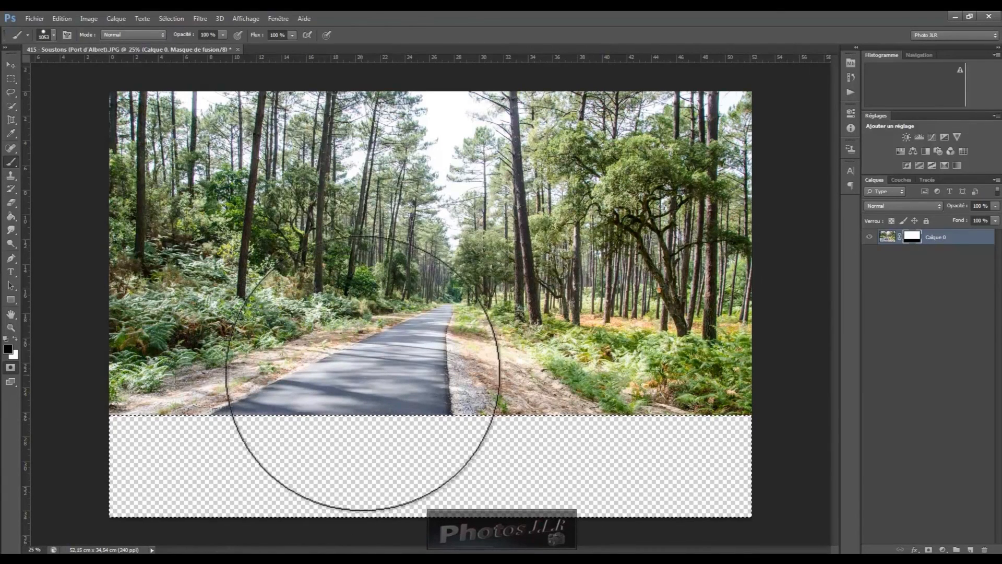
# Reduce the brush size, switch to white, and paint over the road's left part in the hidden strip to reveal it
pyautogui.moveTo(356, 367); pyautogui.dragTo(320, 371)
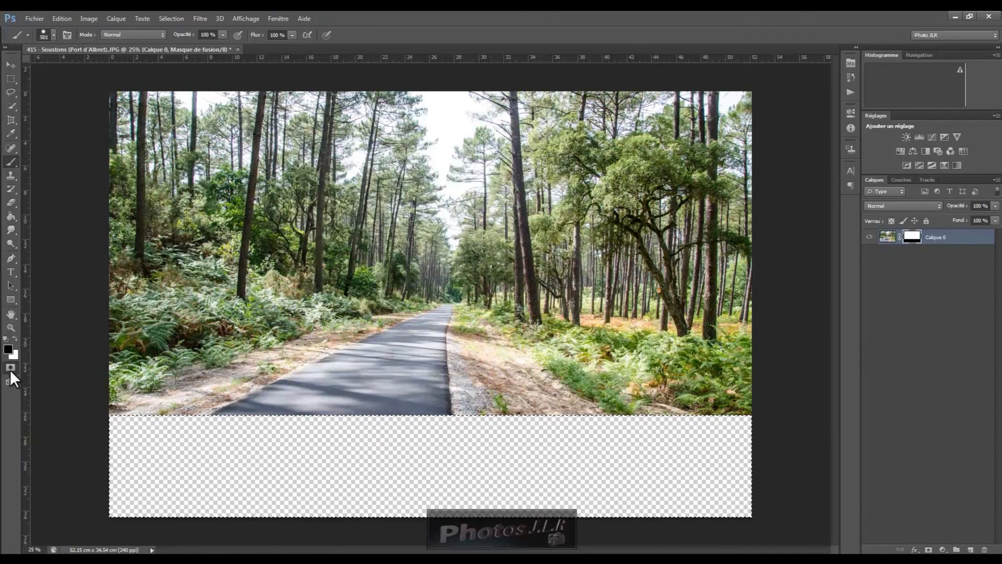
pyautogui.click(15, 338)
pyautogui.moveTo(289, 407)
pyautogui.mouseDown()
pyautogui.moveTo(280, 398)
pyautogui.moveTo(214, 460)
pyautogui.mouseUp()
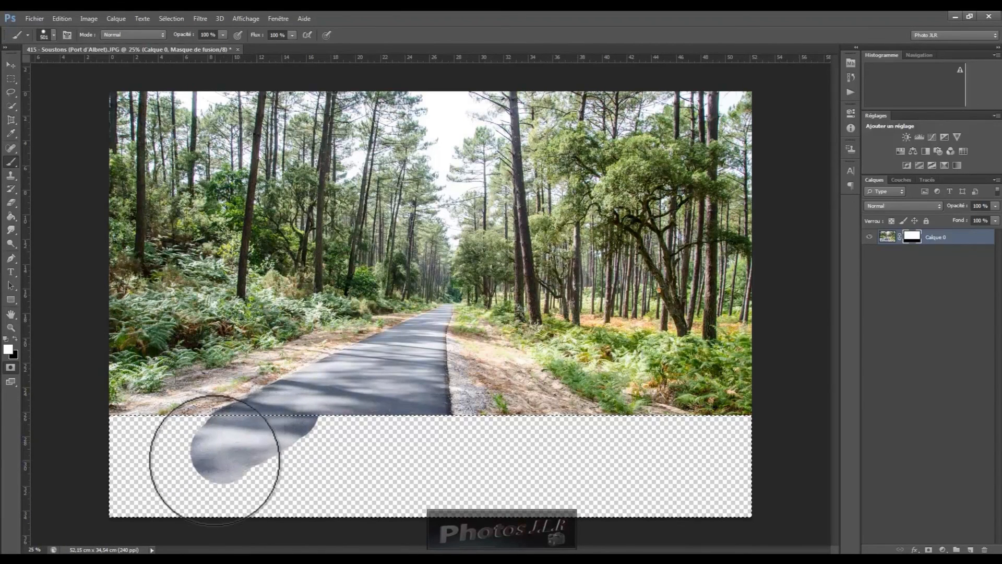
pyautogui.click(329, 384)
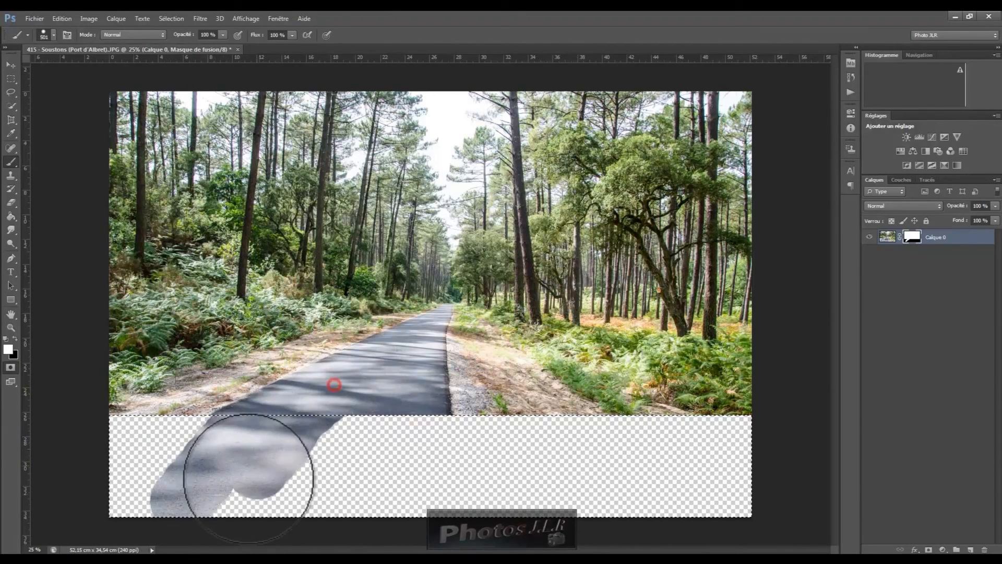
pyautogui.moveTo(347, 380); pyautogui.dragTo(287, 459)
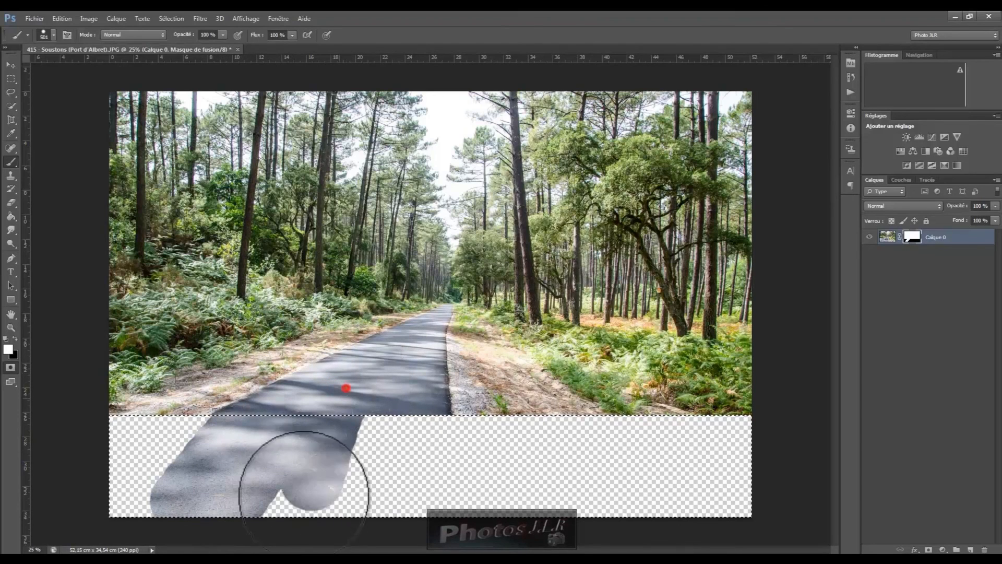
pyautogui.moveTo(384, 364); pyautogui.dragTo(362, 487)
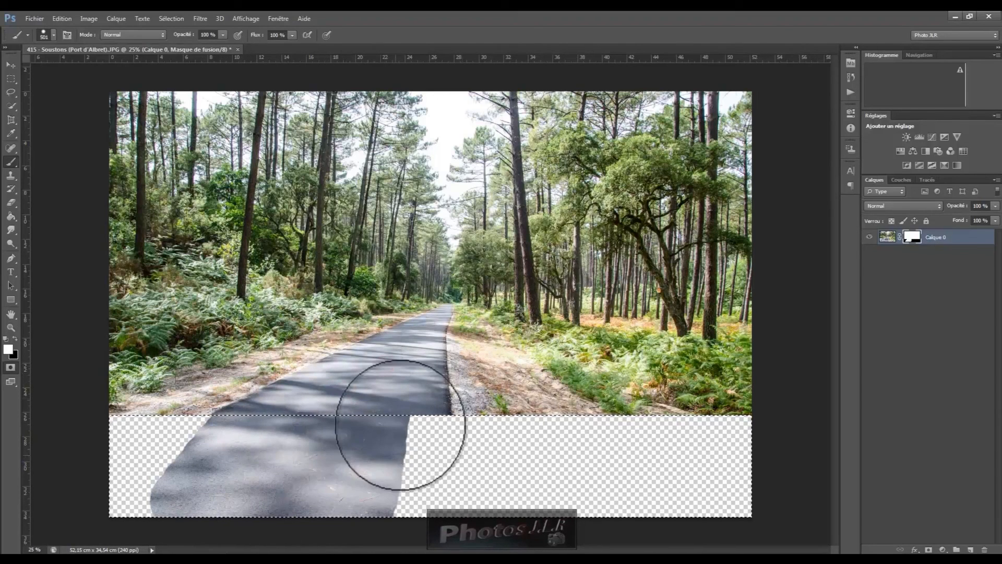
# Continue painting white along the road's right edge in the strip to reveal the full road
pyautogui.moveTo(403, 401); pyautogui.dragTo(404, 553)
pyautogui.moveTo(413, 408); pyautogui.dragTo(423, 465)
pyautogui.moveTo(419, 414); pyautogui.dragTo(430, 447)
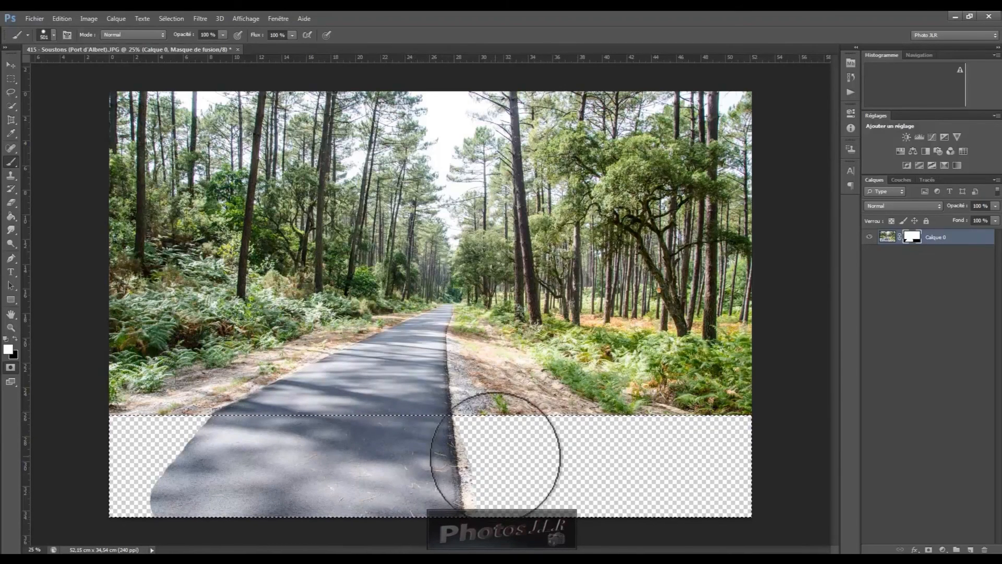
pyautogui.click(485, 419)
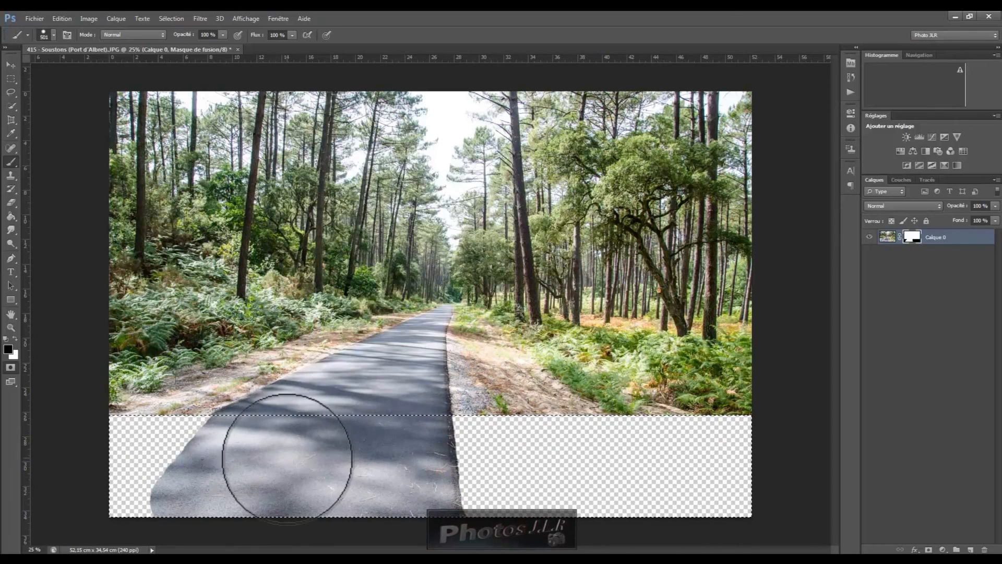
pyautogui.click(244, 432)
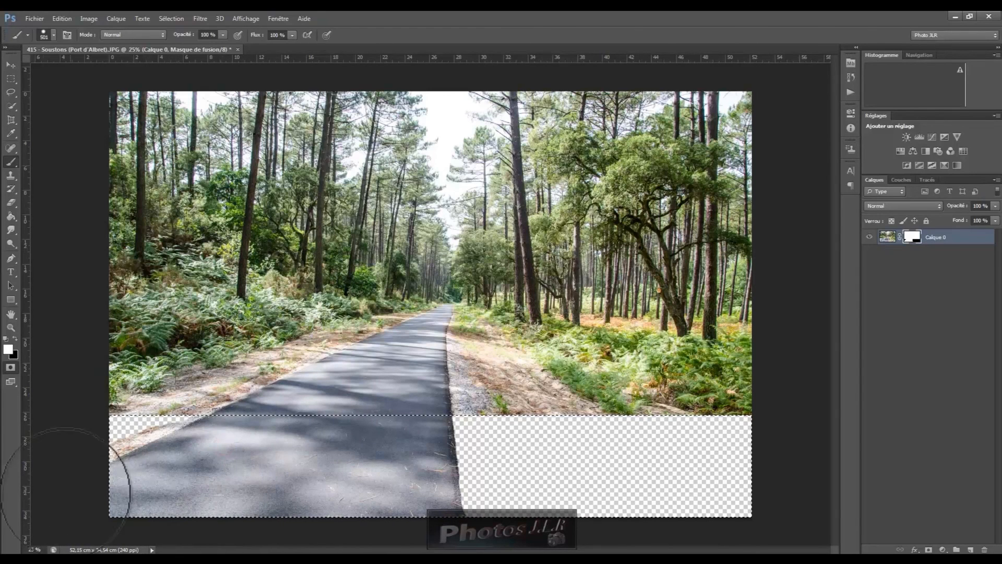
# Swap the colours, then temporarily disable the layer mask and re-enable it to compare the photo with and without it
pyautogui.press('x')
pyautogui.click(178, 392)
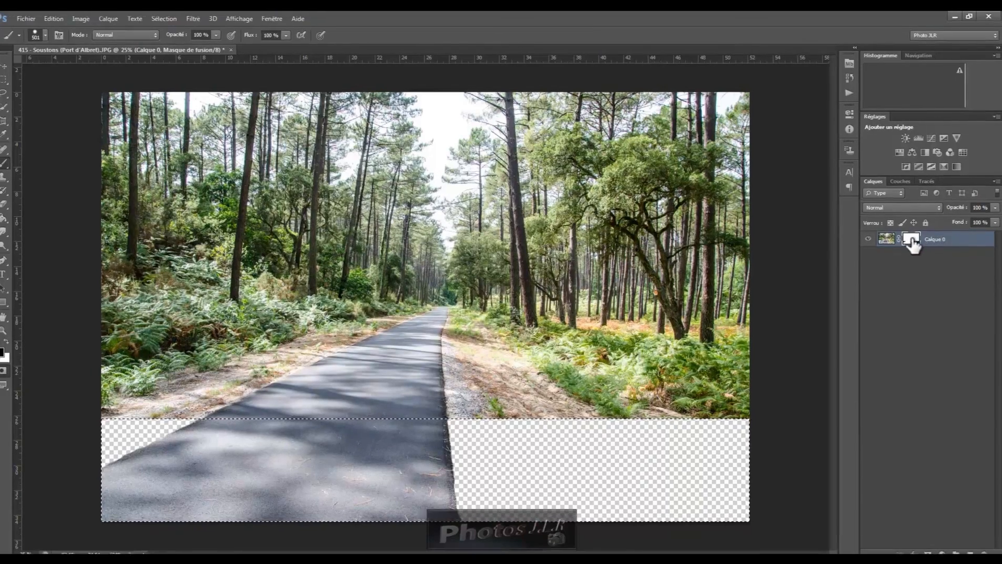
pyautogui.rightClick(911, 240)
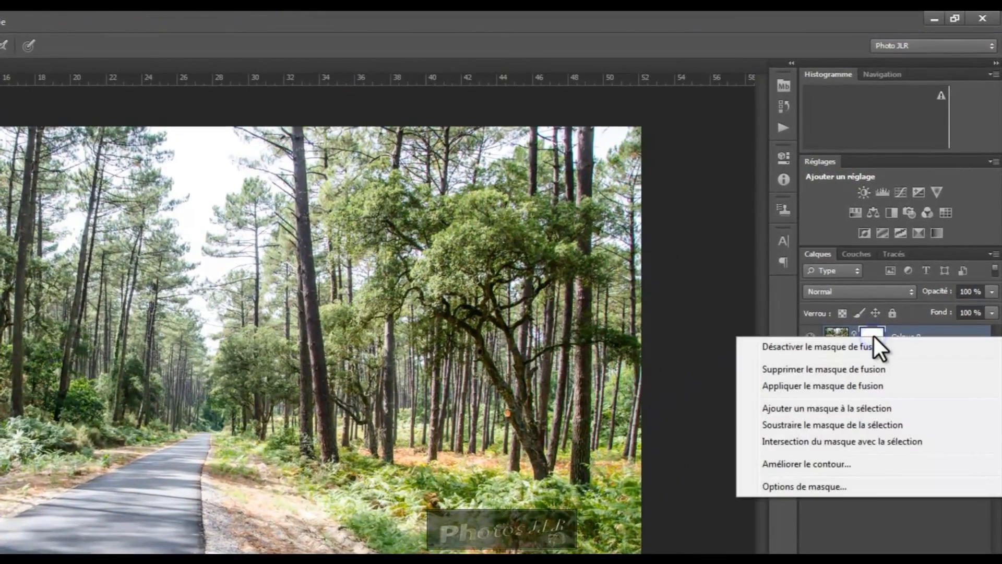
pyautogui.click(827, 346)
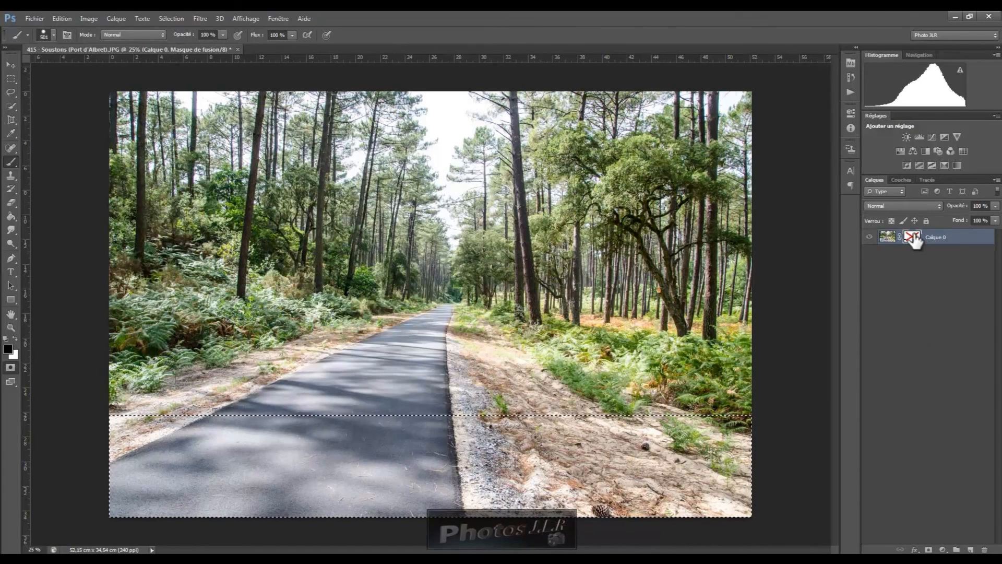
pyautogui.rightClick(913, 235)
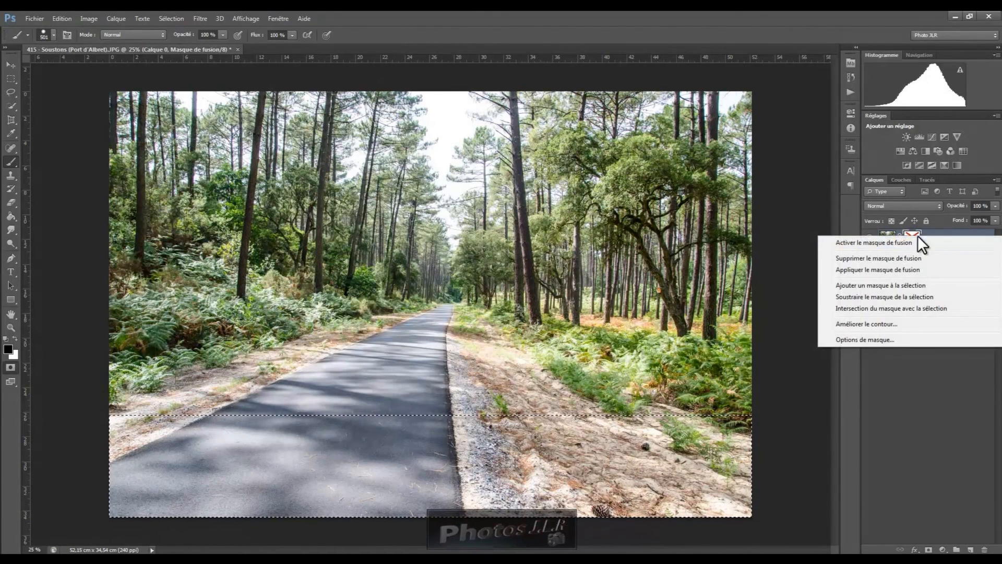
pyautogui.click(882, 241)
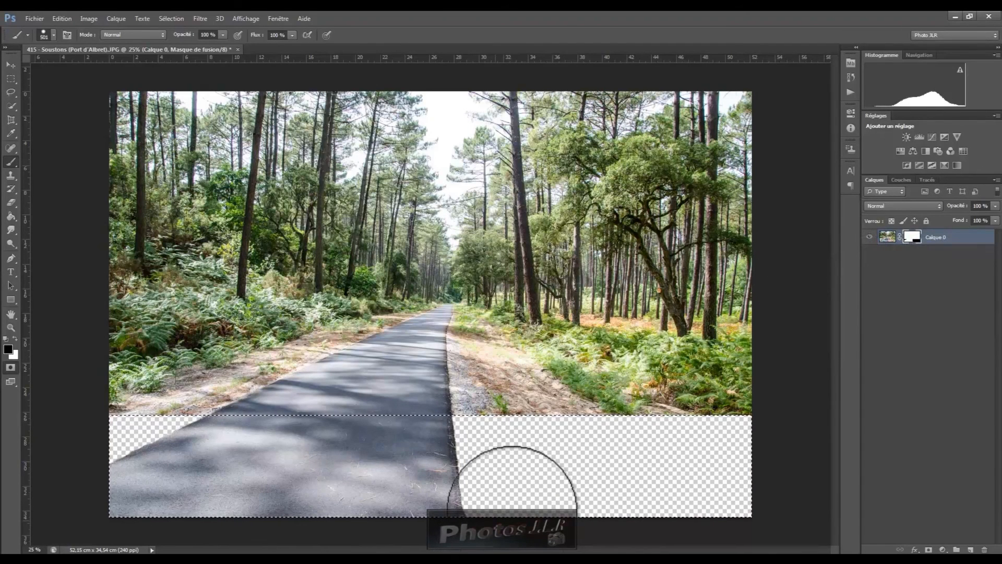
# Delete the layer mask without applying it to the layer, and clear the selection
pyautogui.rightClick(913, 239)
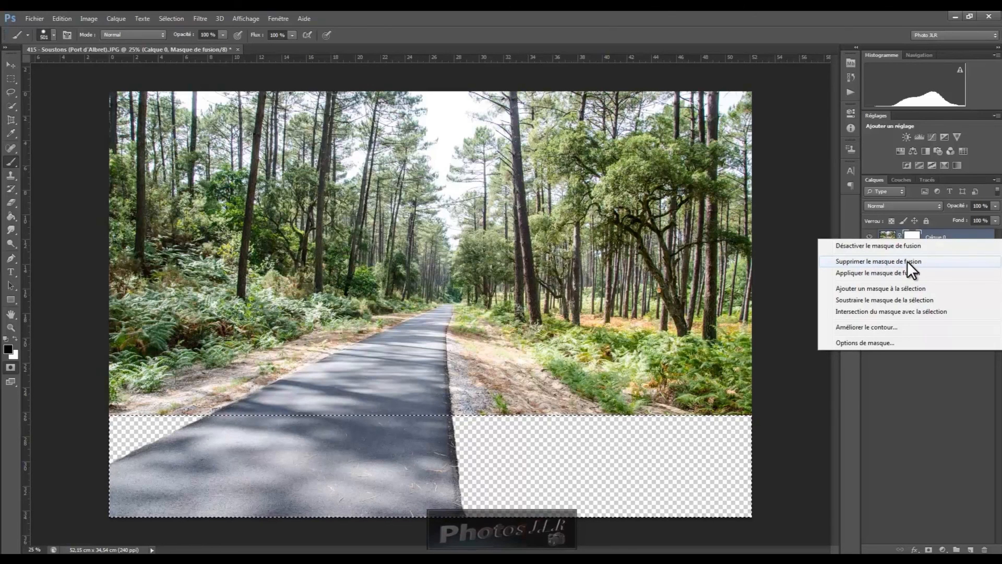
pyautogui.click(917, 404)
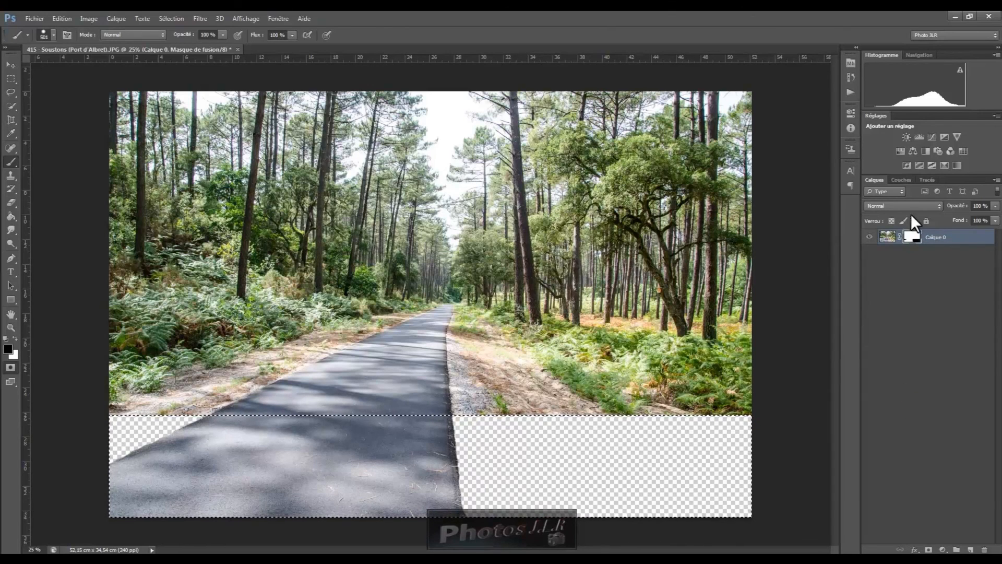
pyautogui.moveTo(912, 237); pyautogui.dragTo(985, 550)
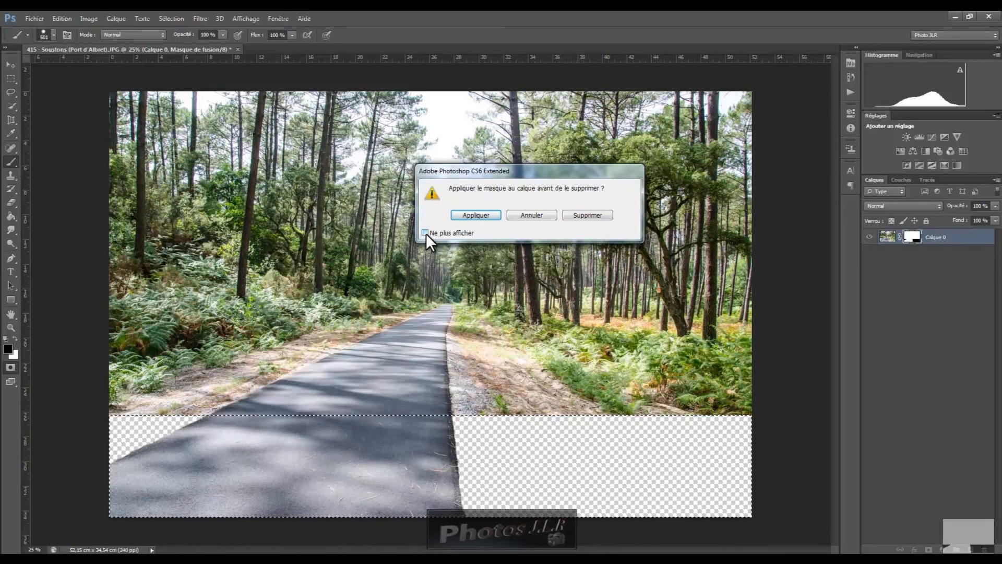
pyautogui.click(589, 215)
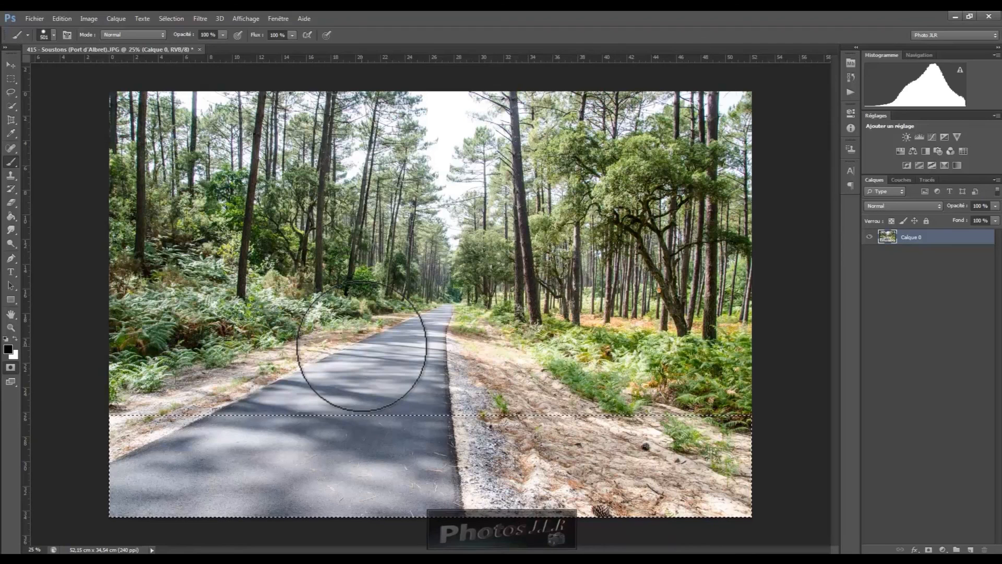
pyautogui.hotkey('ctrl', 'd')
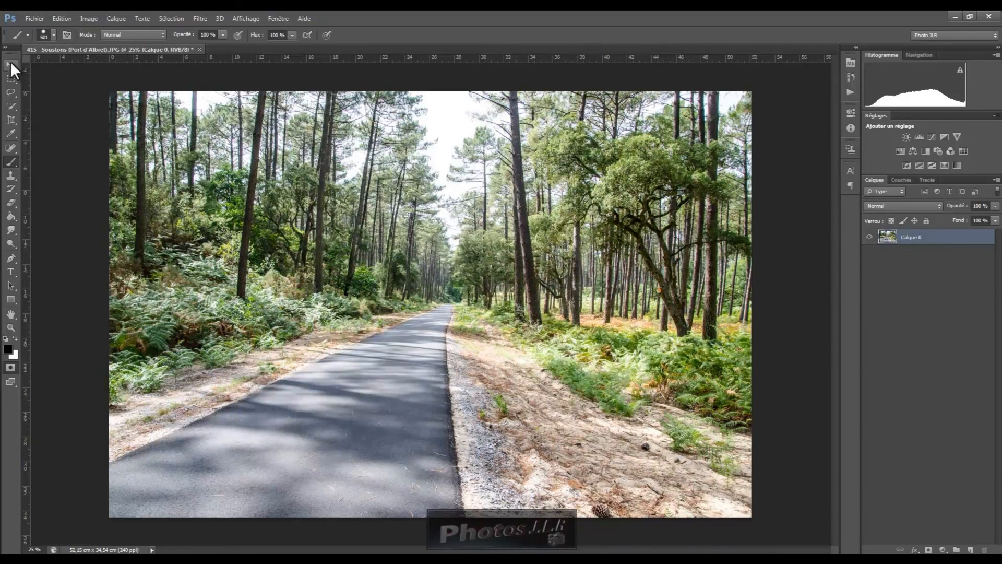
# Select a horizontal band across the middle of the photo with the Rectangular Marquee and add a layer mask from it
pyautogui.click(11, 80)
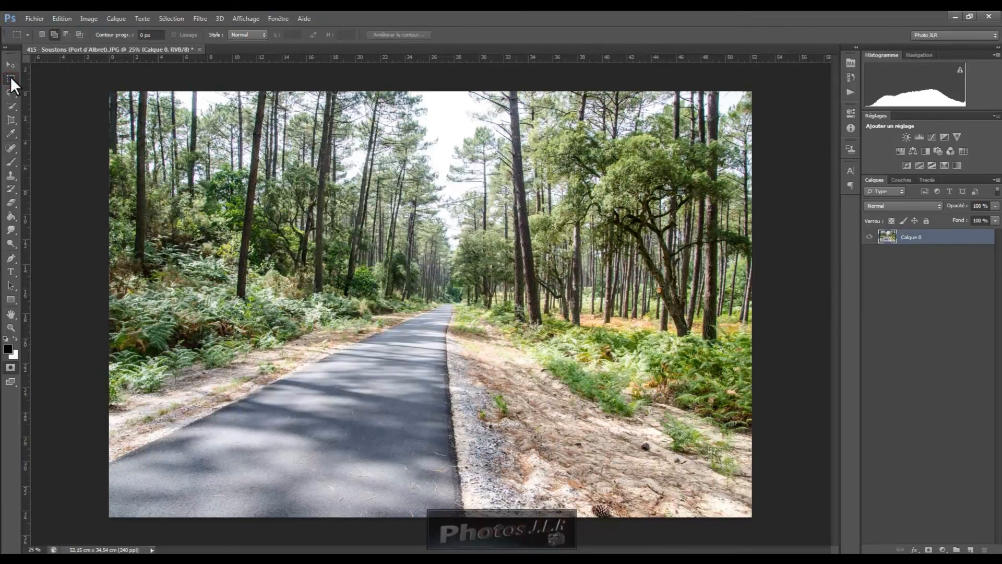
pyautogui.moveTo(102, 215); pyautogui.dragTo(761, 402)
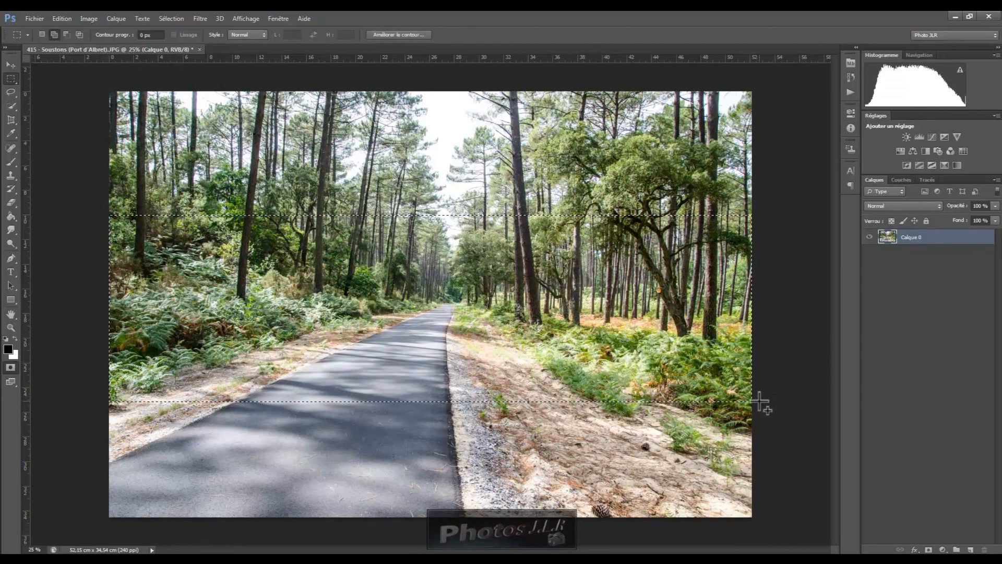
pyautogui.click(928, 550)
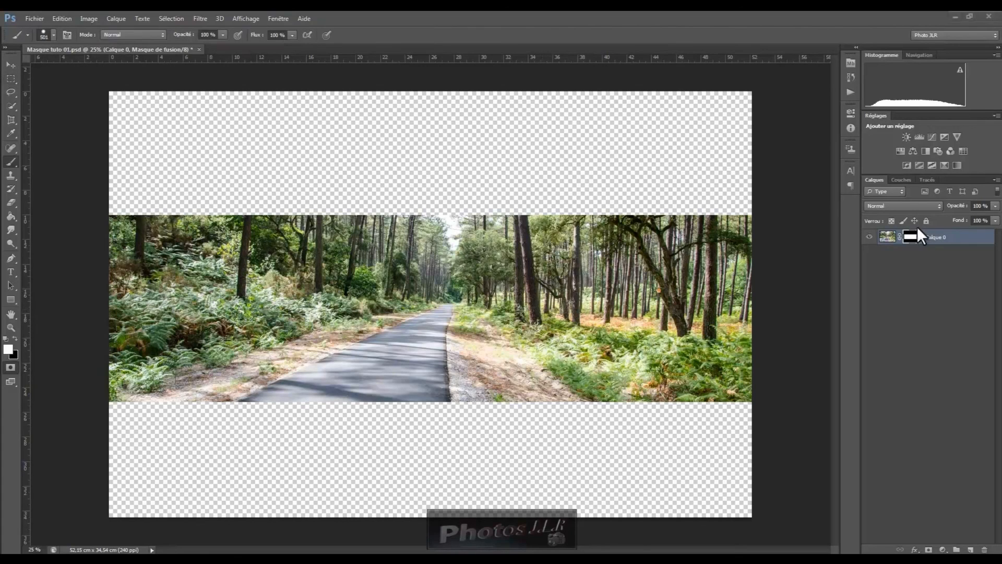
# Experiment with the mask's Density and Feather sliders in its properties, returning them to 100 % and 0 px
pyautogui.doubleClick(912, 236)
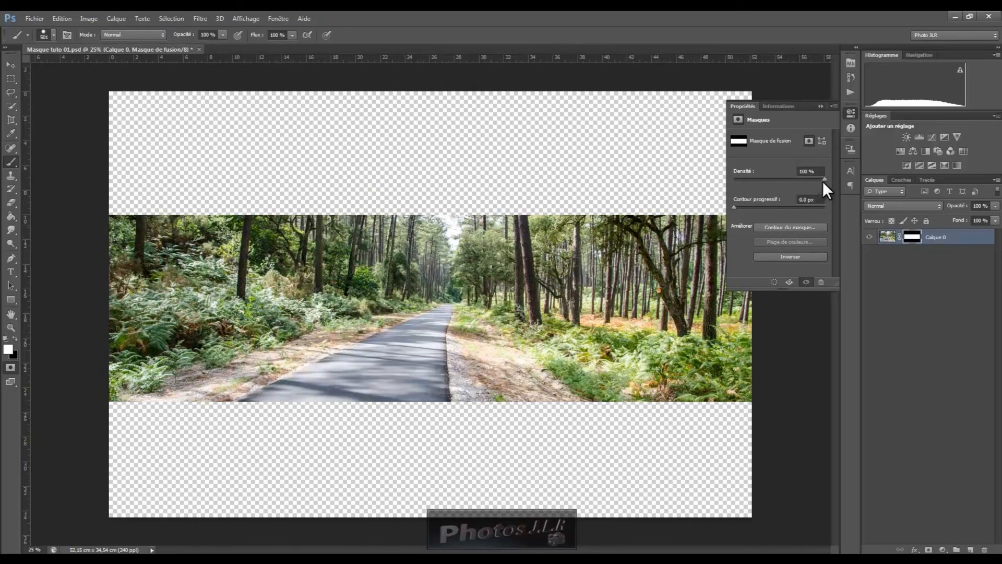
pyautogui.moveTo(795, 177); pyautogui.dragTo(770, 178)
pyautogui.click(784, 177)
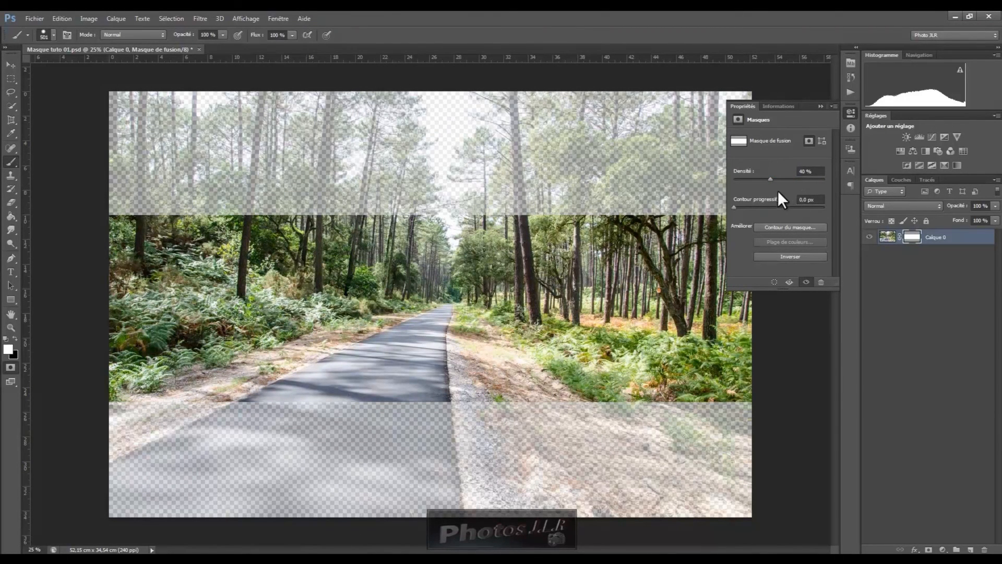
pyautogui.moveTo(770, 178); pyautogui.dragTo(734, 179)
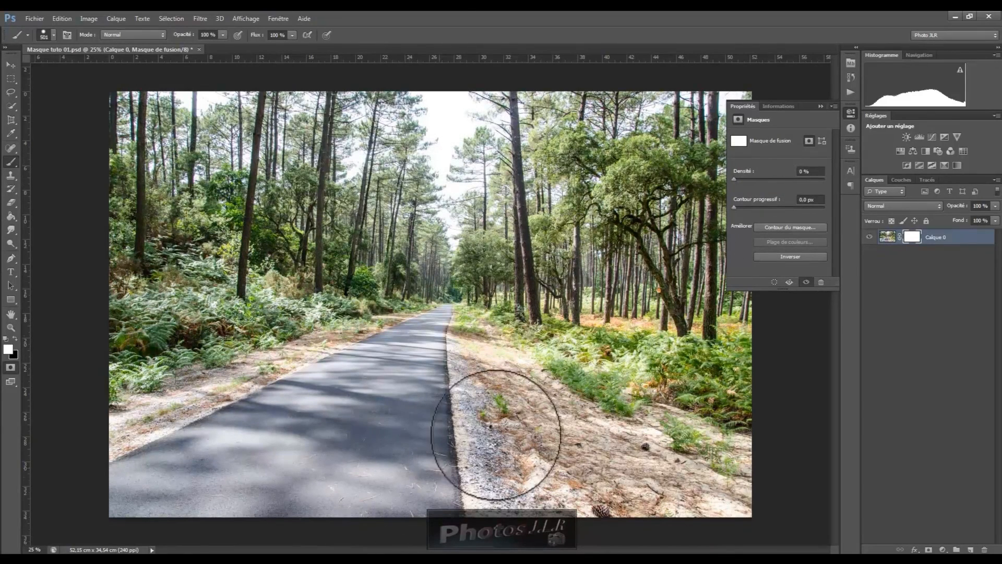
pyautogui.moveTo(734, 177); pyautogui.dragTo(798, 179)
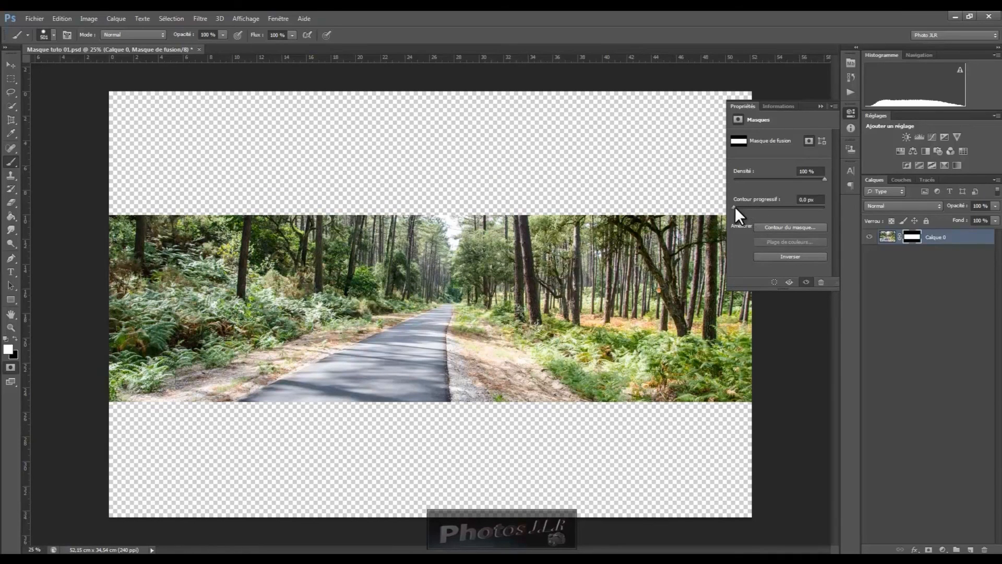
pyautogui.moveTo(734, 206); pyautogui.dragTo(785, 208)
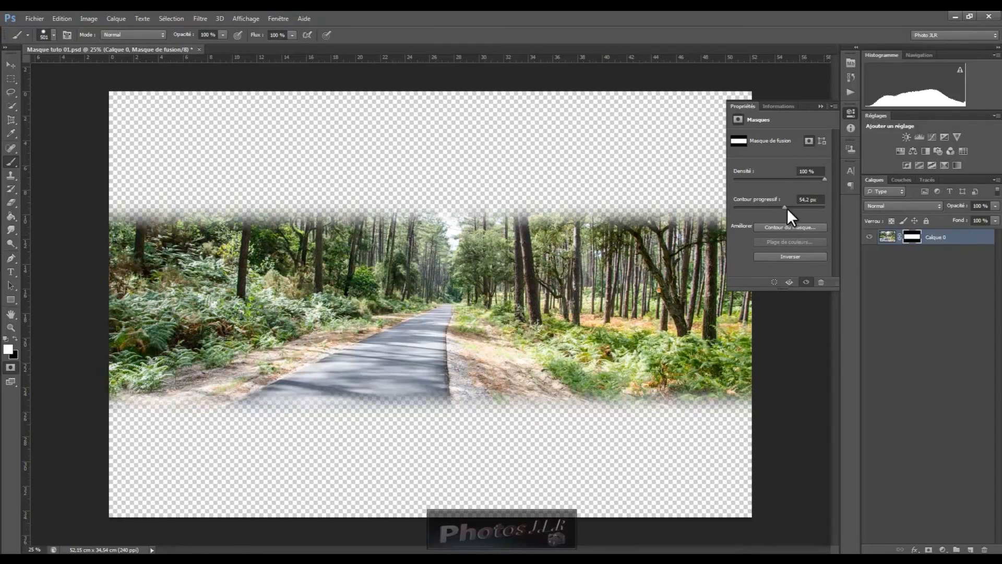
pyautogui.moveTo(784, 206); pyautogui.dragTo(721, 207)
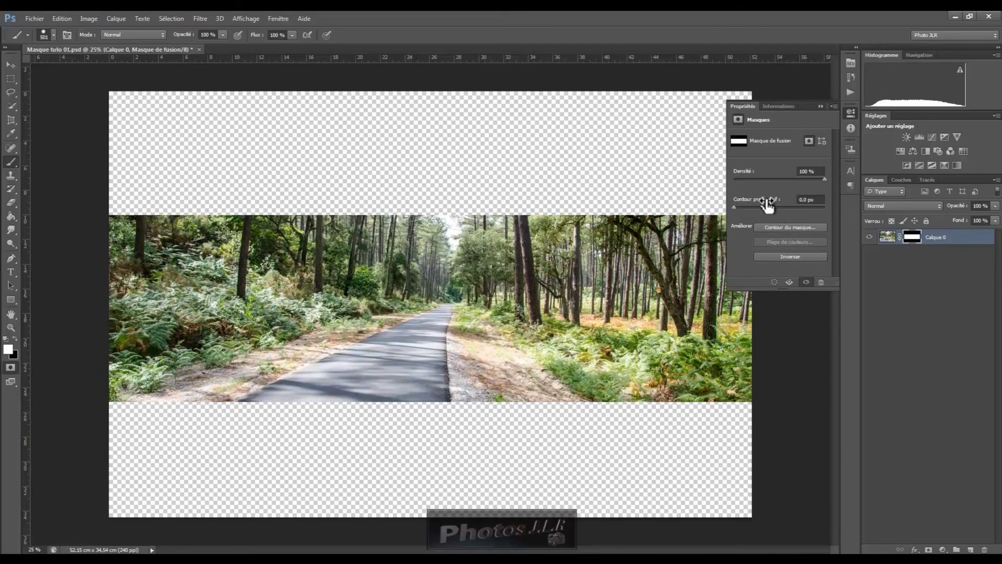
# In Refine Mask, set Feather to 50.4 px, Shift Edge to +12 % and Smooth to 33
pyautogui.click(785, 226)
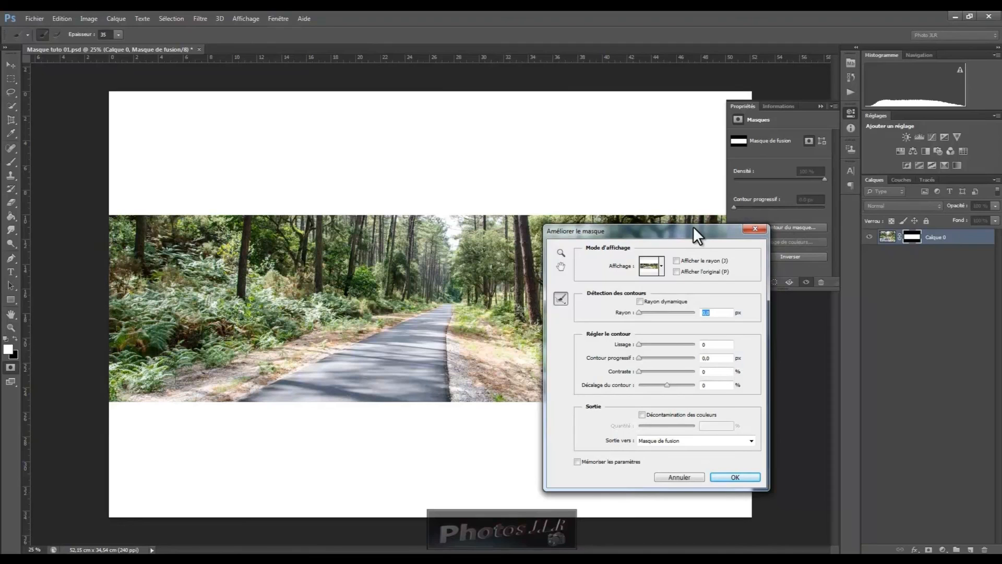
pyautogui.moveTo(686, 229); pyautogui.dragTo(909, 273)
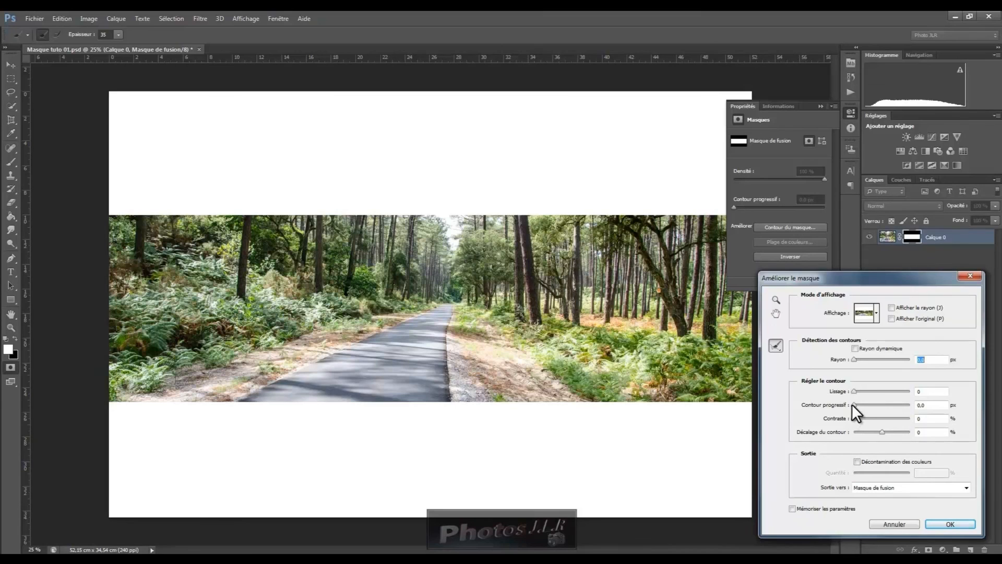
pyautogui.moveTo(854, 404); pyautogui.dragTo(885, 403)
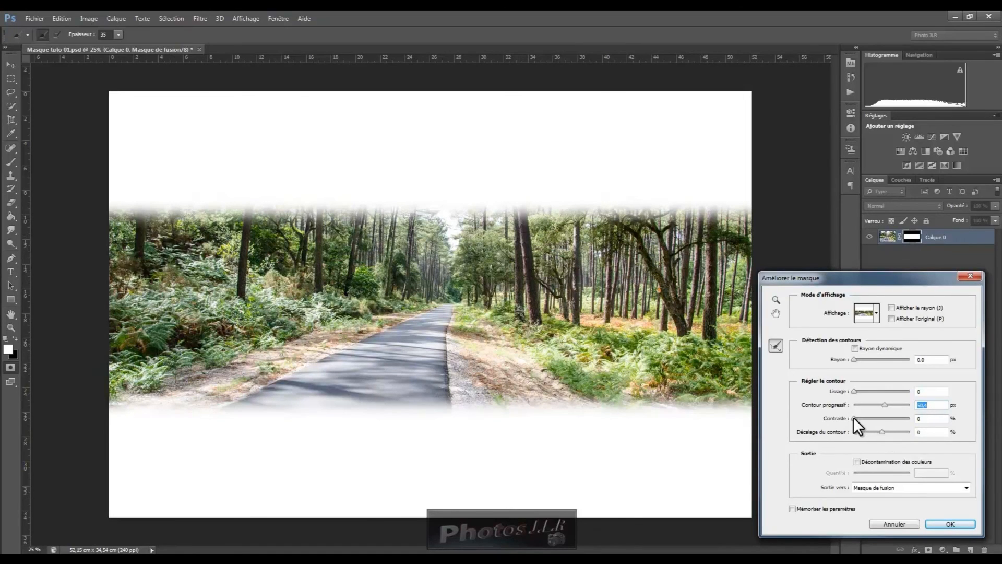
pyautogui.moveTo(854, 418)
pyautogui.mouseDown()
pyautogui.moveTo(872, 418)
pyautogui.moveTo(849, 421)
pyautogui.mouseUp()
pyautogui.moveTo(881, 432)
pyautogui.mouseDown()
pyautogui.moveTo(857, 432)
pyautogui.moveTo(908, 431)
pyautogui.moveTo(886, 431)
pyautogui.mouseUp()
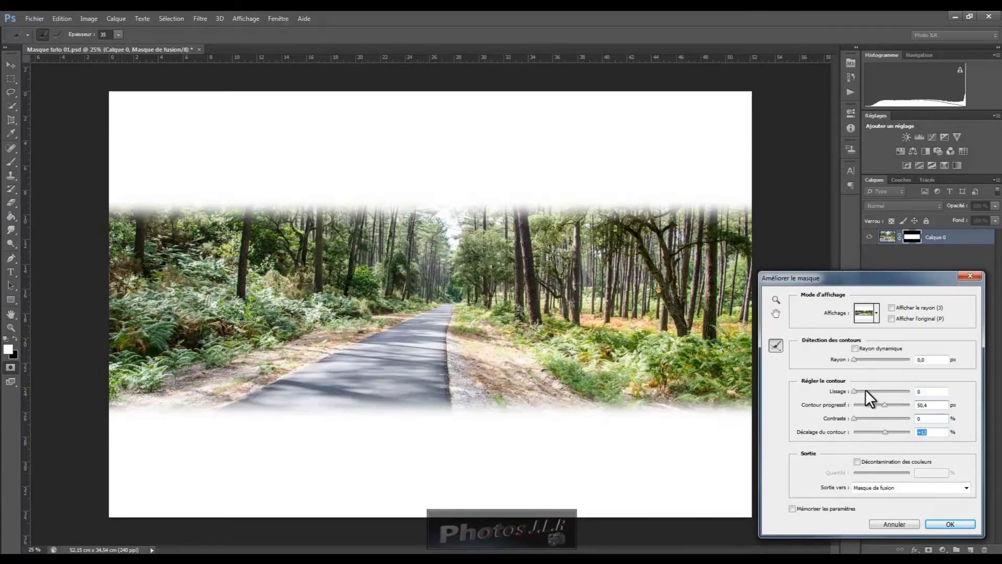
pyautogui.moveTo(854, 391); pyautogui.dragTo(886, 390)
pyautogui.moveTo(886, 390); pyautogui.dragTo(872, 391)
# Set Radius to 14.7 px with Smart Radius, Contrast to 36 %, enable Decontaminate Colors at full amount, then cancel Refine Mask
pyautogui.moveTo(852, 359); pyautogui.dragTo(878, 359)
pyautogui.click(855, 348)
pyautogui.moveTo(853, 417); pyautogui.dragTo(875, 417)
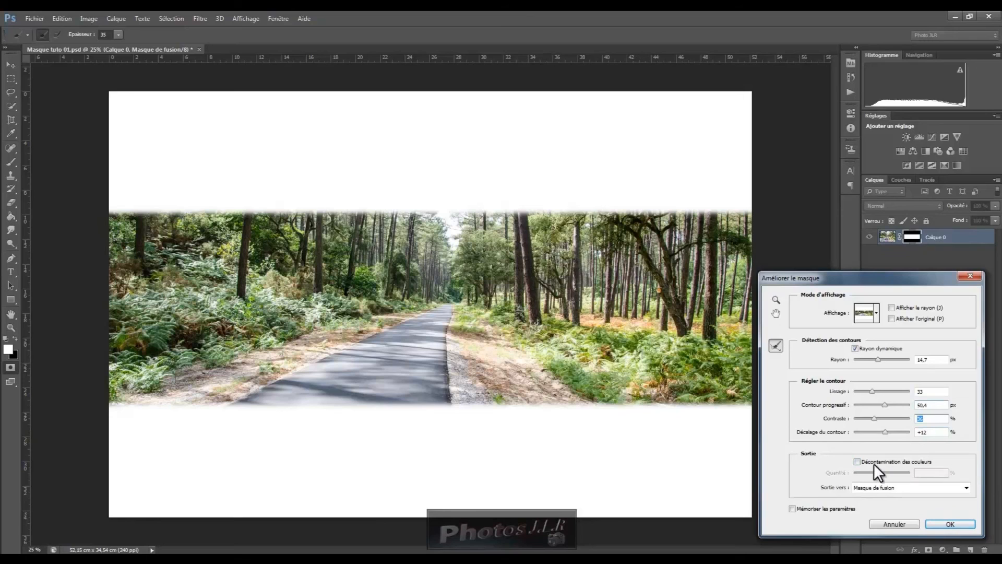
pyautogui.click(857, 462)
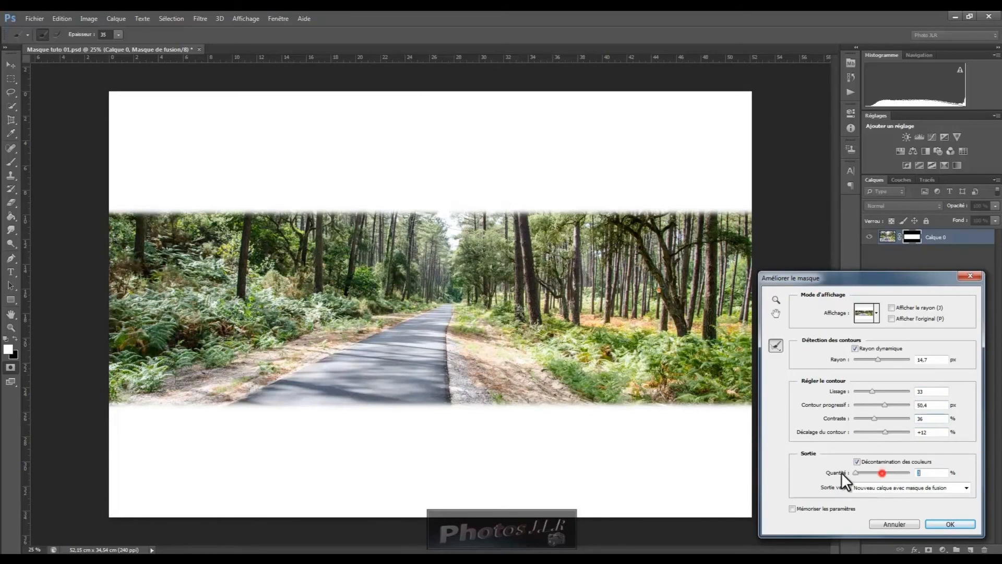
pyautogui.moveTo(835, 473); pyautogui.dragTo(894, 473)
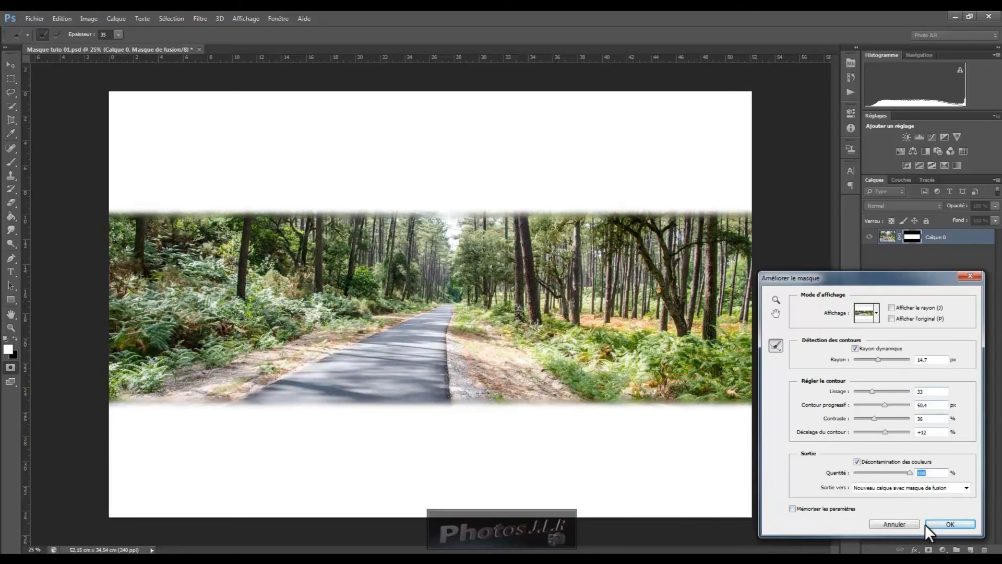
pyautogui.click(895, 524)
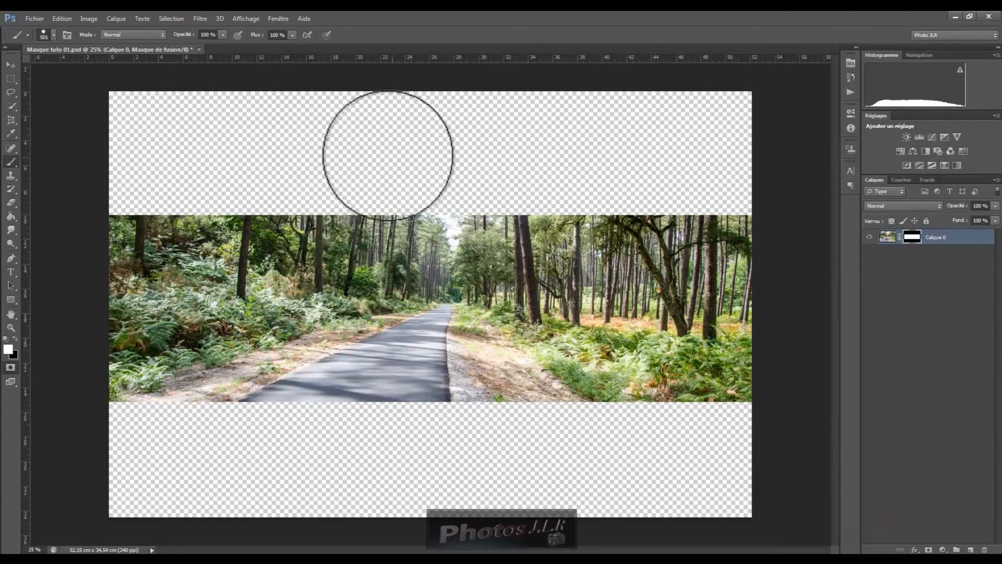
# Open the mask's Properties panel, look at the Info tab, and close the panel
pyautogui.doubleClick(912, 238)
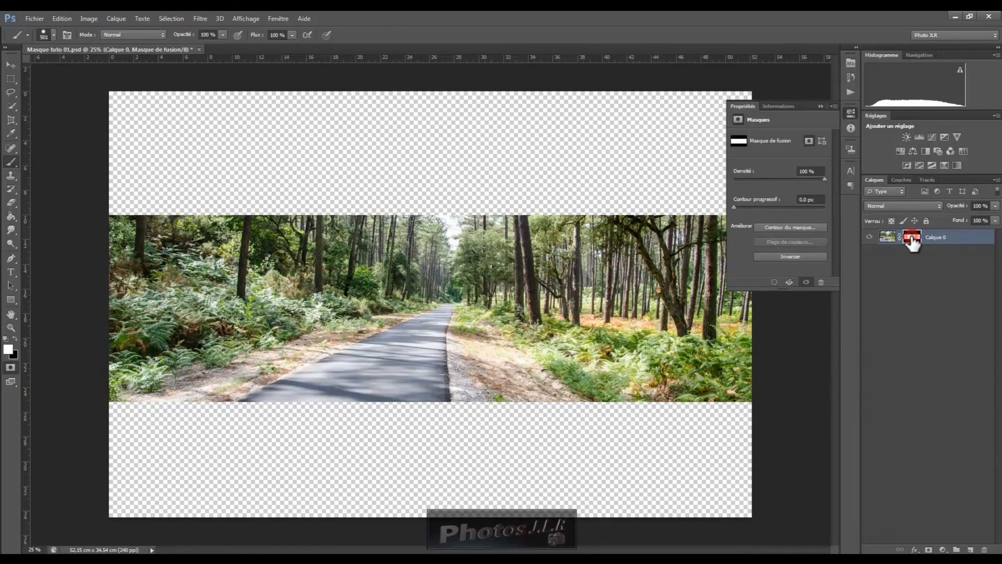
pyautogui.click(777, 107)
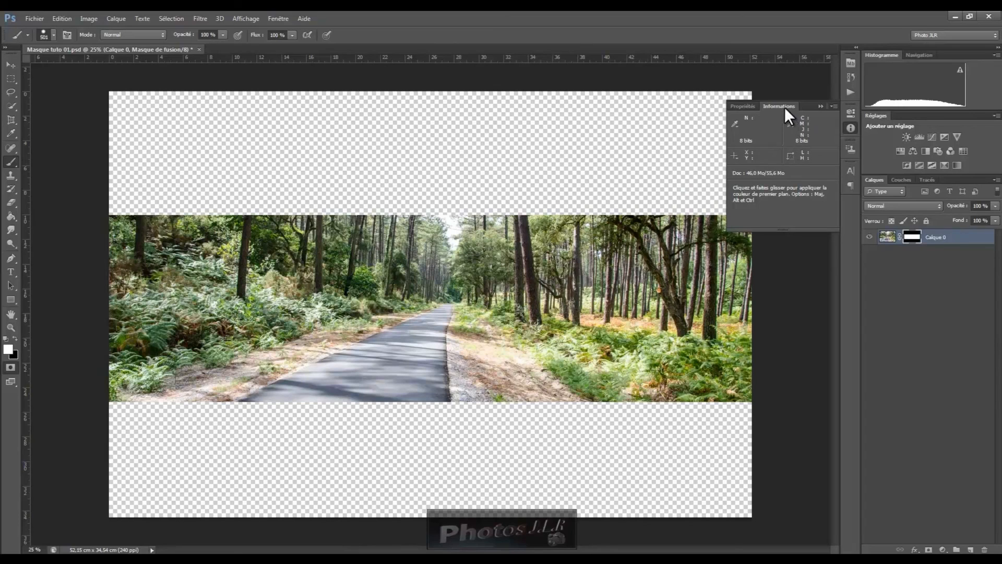
pyautogui.click(746, 106)
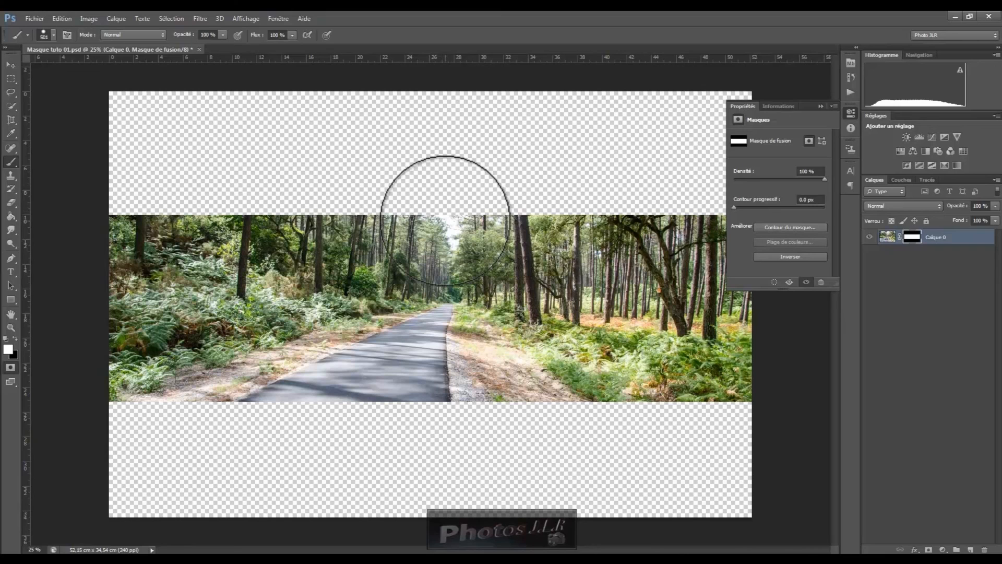
pyautogui.click(820, 106)
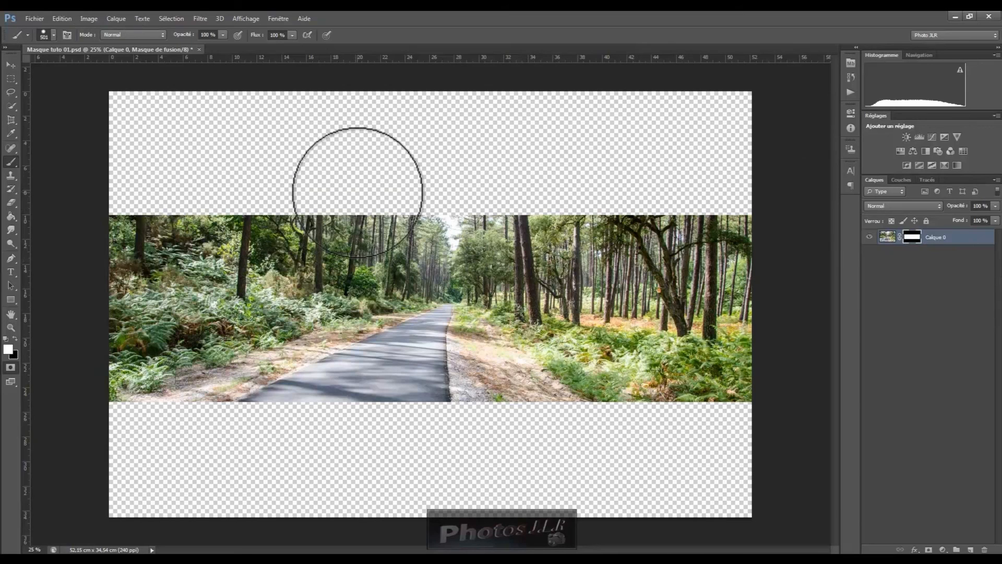
# Add a solid colour fill layer above the photo in light pink, colour eed9d9
pyautogui.click(116, 19)
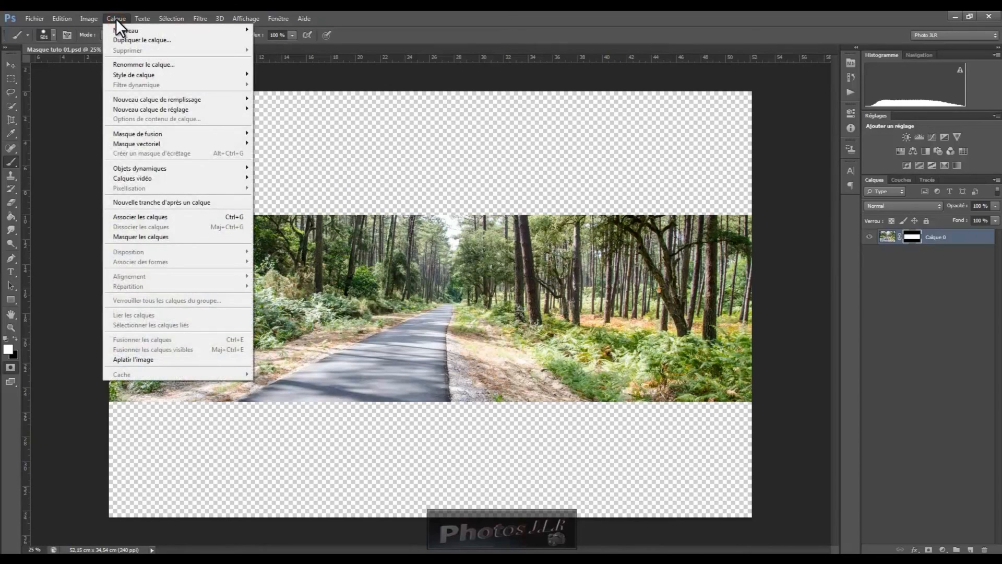
pyautogui.moveTo(143, 111)
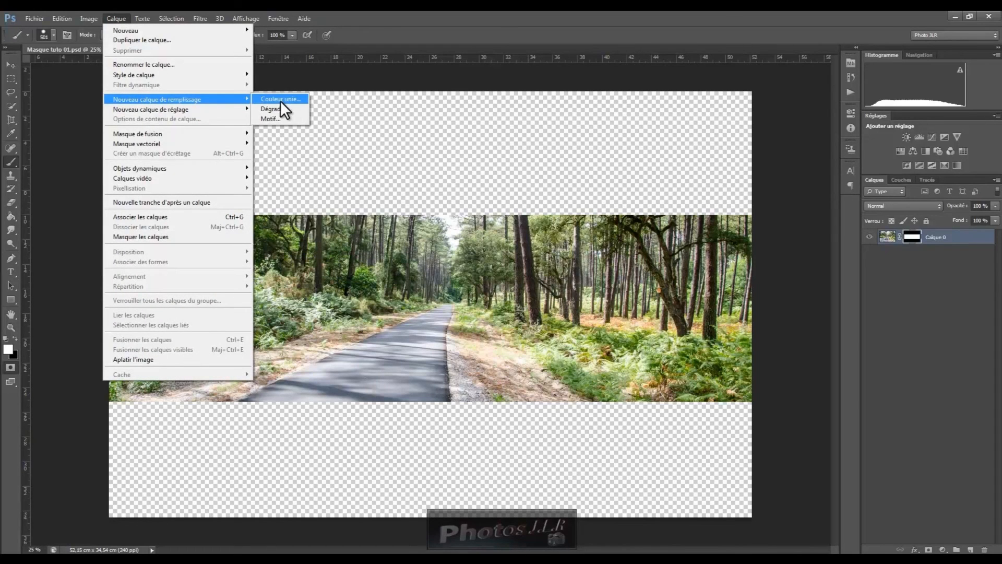
pyautogui.click(289, 98)
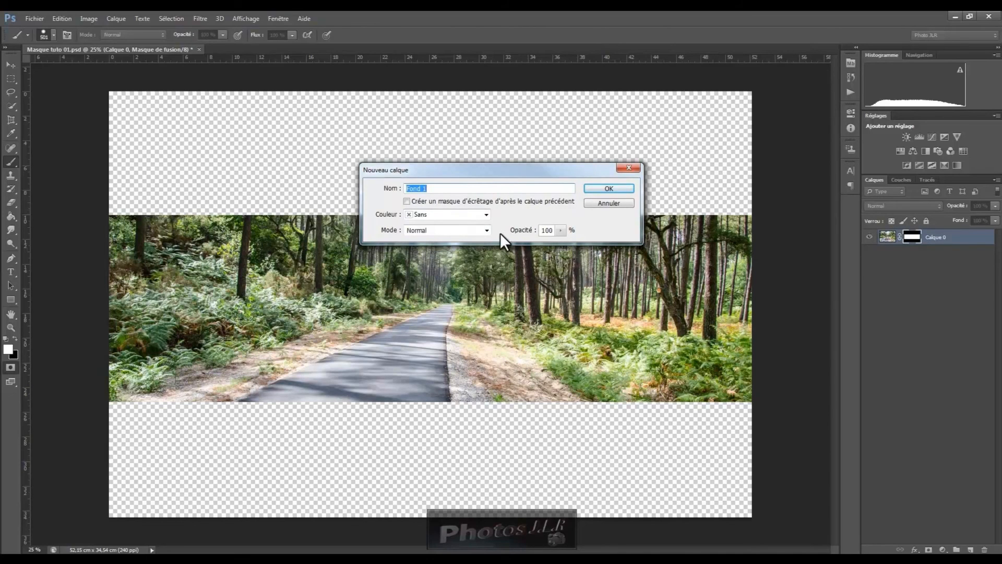
pyautogui.click(619, 187)
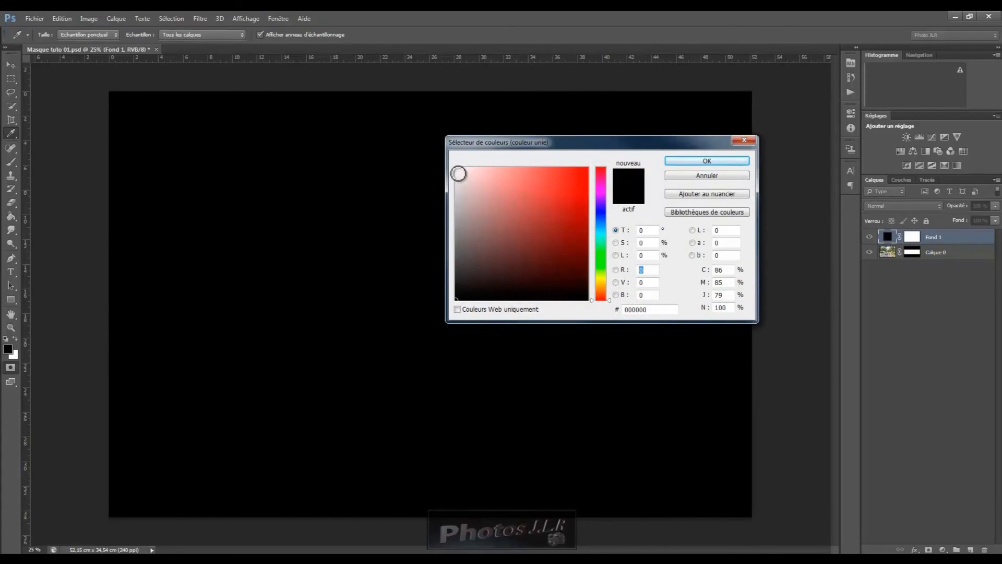
pyautogui.click(468, 175)
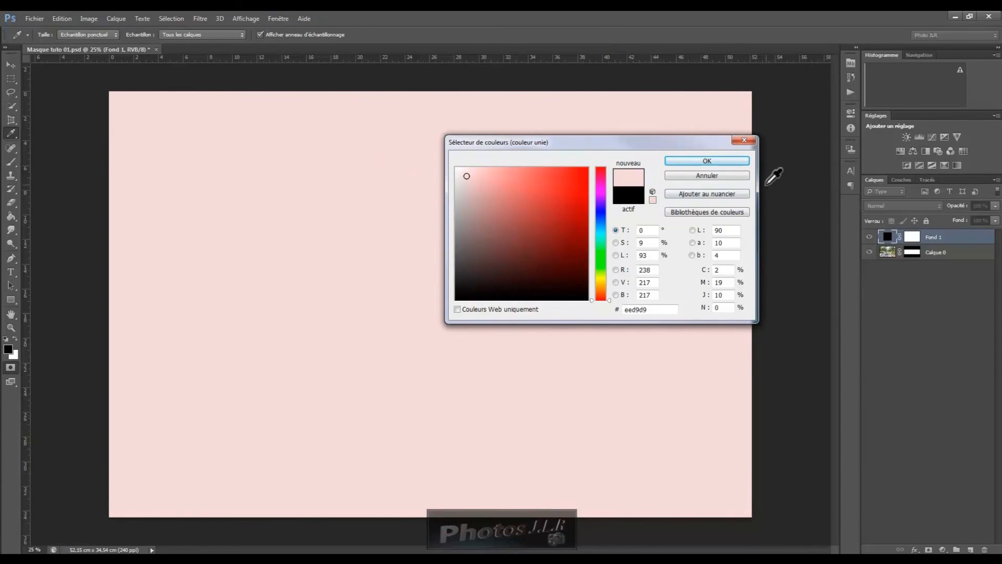
pyautogui.click(719, 161)
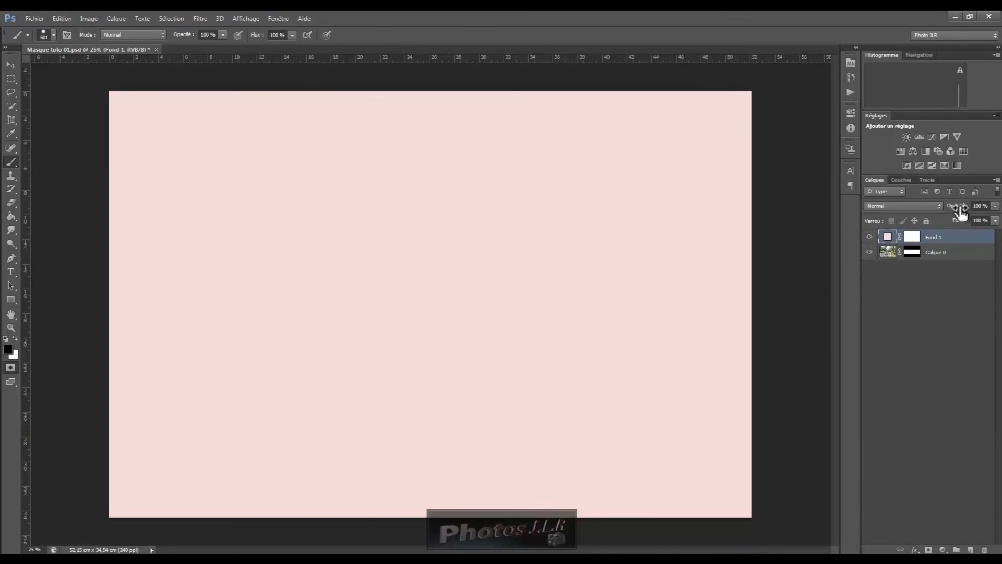
# Lower the fill layer's opacity to 64 % and select the photo layer's mask, briefly opening its properties
pyautogui.moveTo(961, 210); pyautogui.dragTo(942, 205)
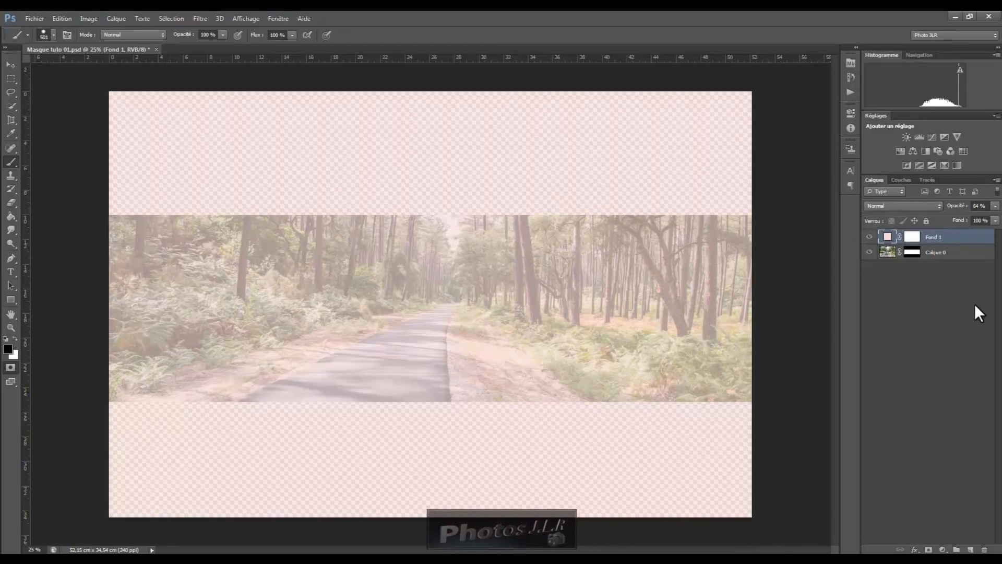
pyautogui.doubleClick(913, 254)
pyautogui.click(809, 140)
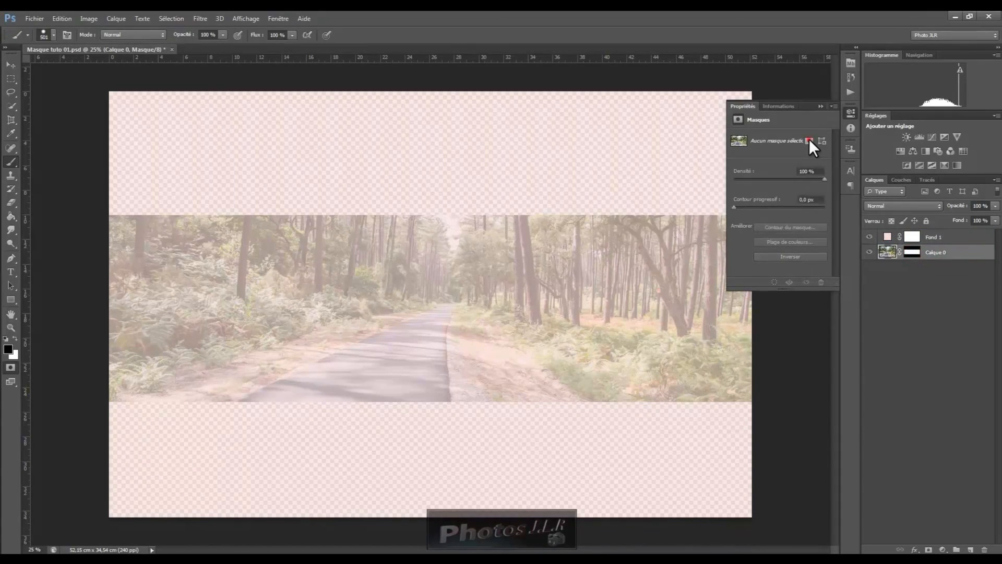
pyautogui.click(819, 105)
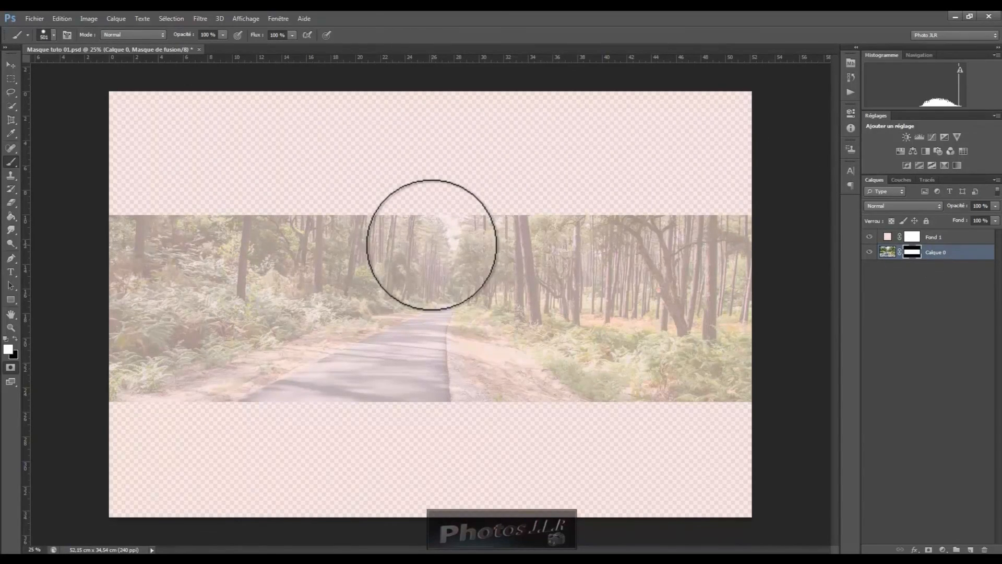
# Paint white on the photo's mask to reveal more treetops across the top, hiding the fill layer
pyautogui.moveTo(162, 213)
pyautogui.mouseDown()
pyautogui.moveTo(190, 204)
pyautogui.moveTo(143, 217)
pyautogui.moveTo(287, 205)
pyautogui.moveTo(734, 217)
pyautogui.moveTo(688, 209)
pyautogui.mouseUp()
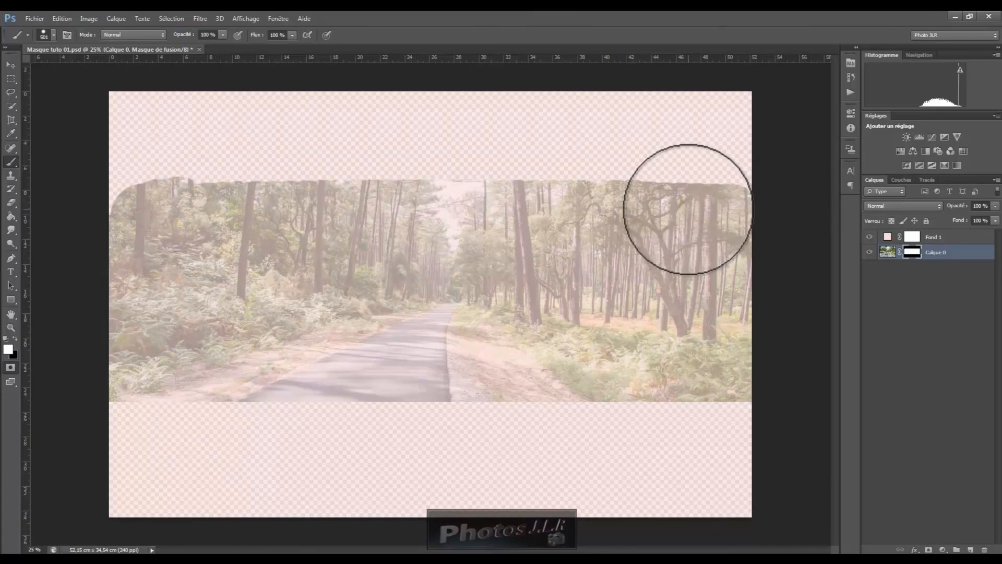
pyautogui.click(869, 237)
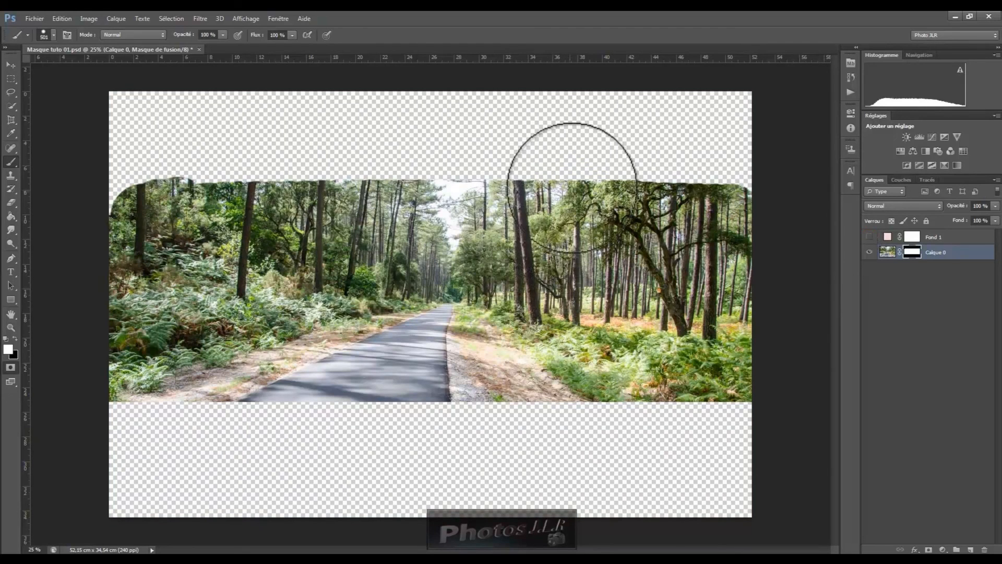
pyautogui.moveTo(598, 191); pyautogui.dragTo(734, 179)
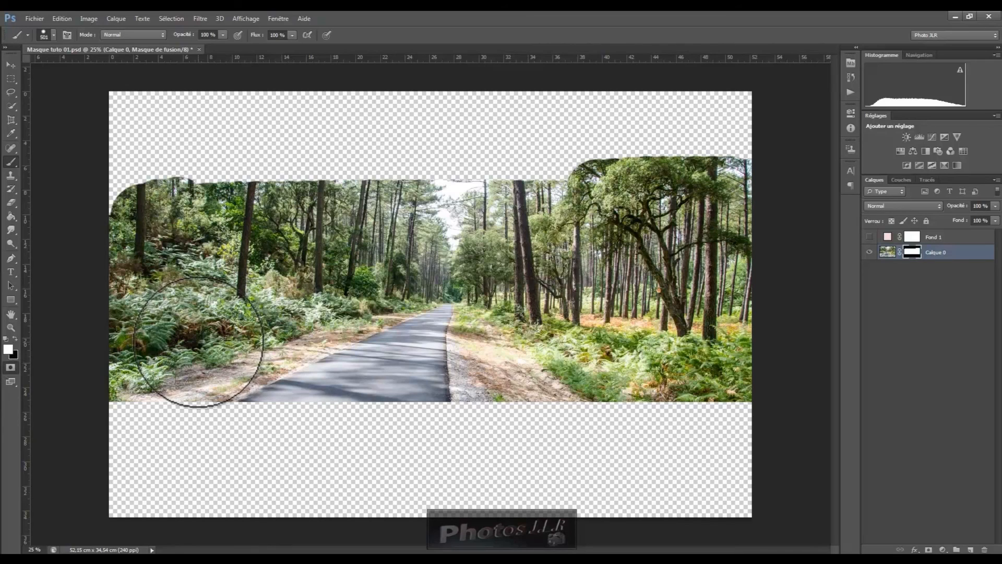
# Switch to black and paint a diagonal band through the road on the photo's mask
pyautogui.click(15, 338)
pyautogui.click(121, 196)
pyautogui.moveTo(184, 177)
pyautogui.mouseDown()
pyautogui.moveTo(507, 192)
pyautogui.moveTo(491, 191)
pyautogui.moveTo(442, 445)
pyautogui.mouseUp()
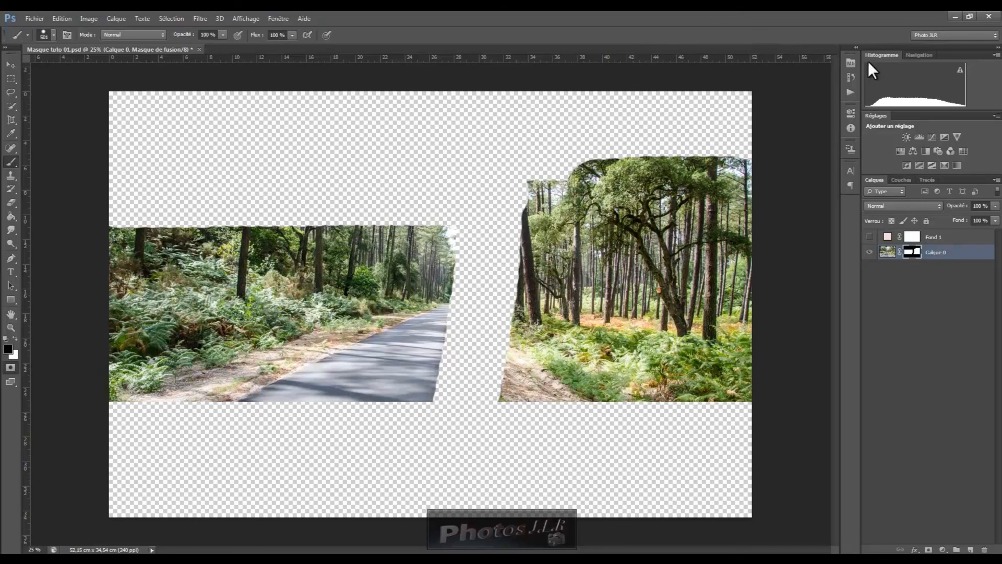
# Revert the document to its opening snapshot in the History panel
pyautogui.click(852, 76)
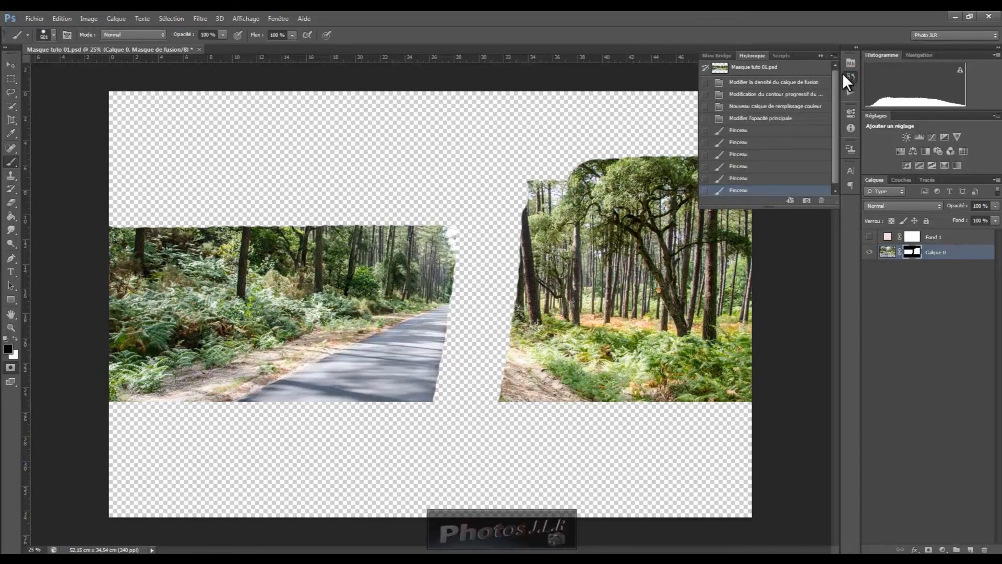
pyautogui.click(749, 71)
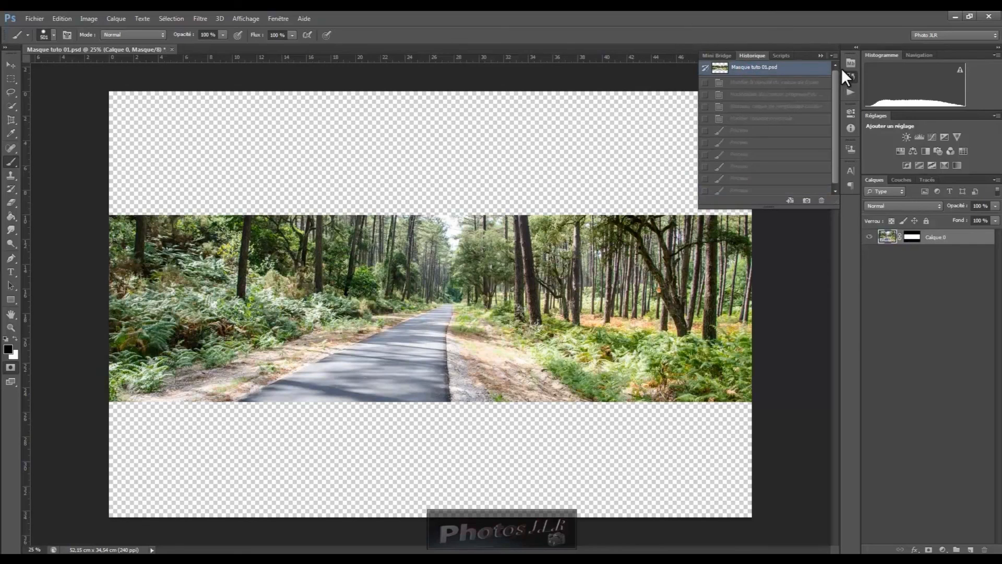
pyautogui.click(822, 55)
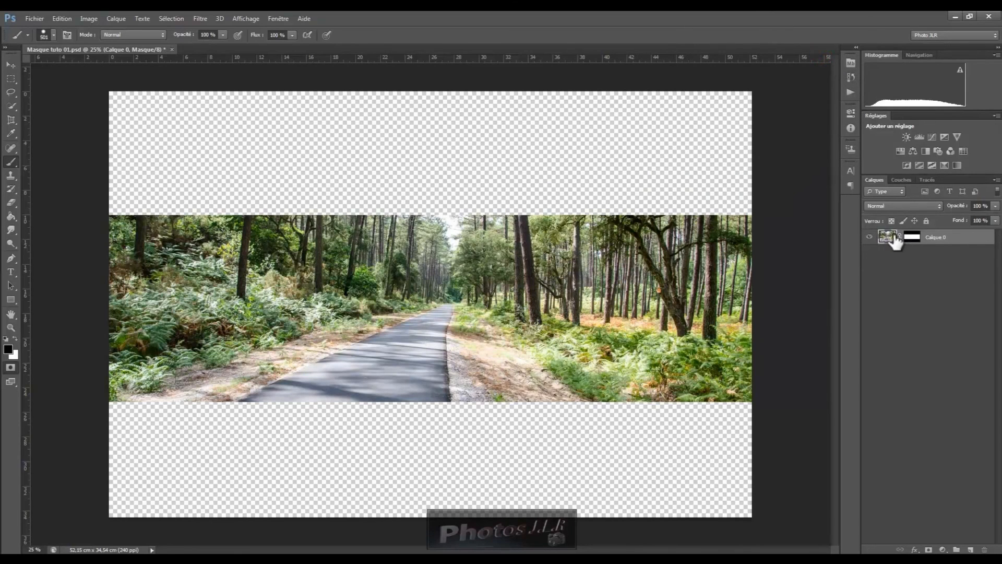
# Delete the photo layer's mask without applying it
pyautogui.moveTo(913, 241); pyautogui.dragTo(985, 548)
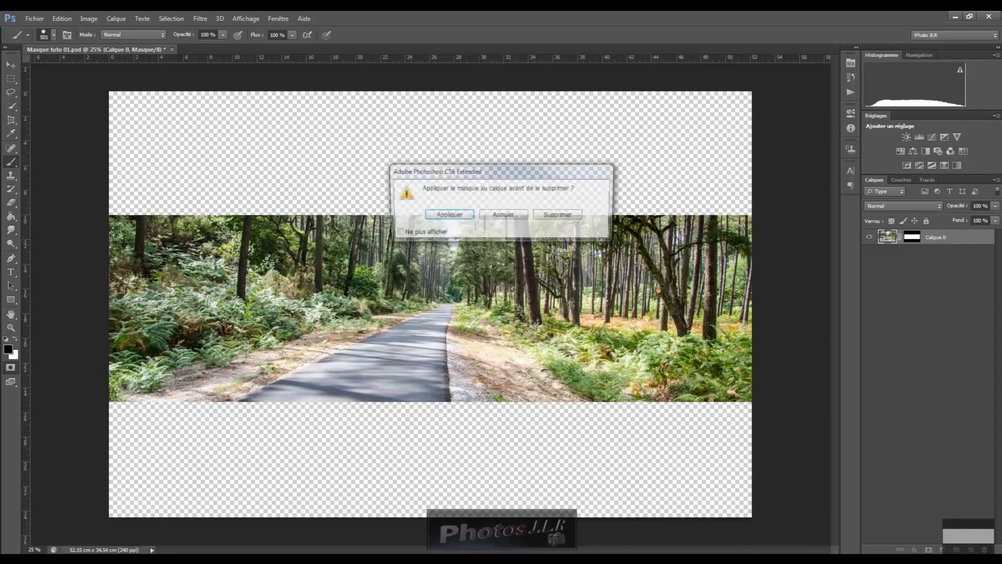
pyautogui.click(560, 215)
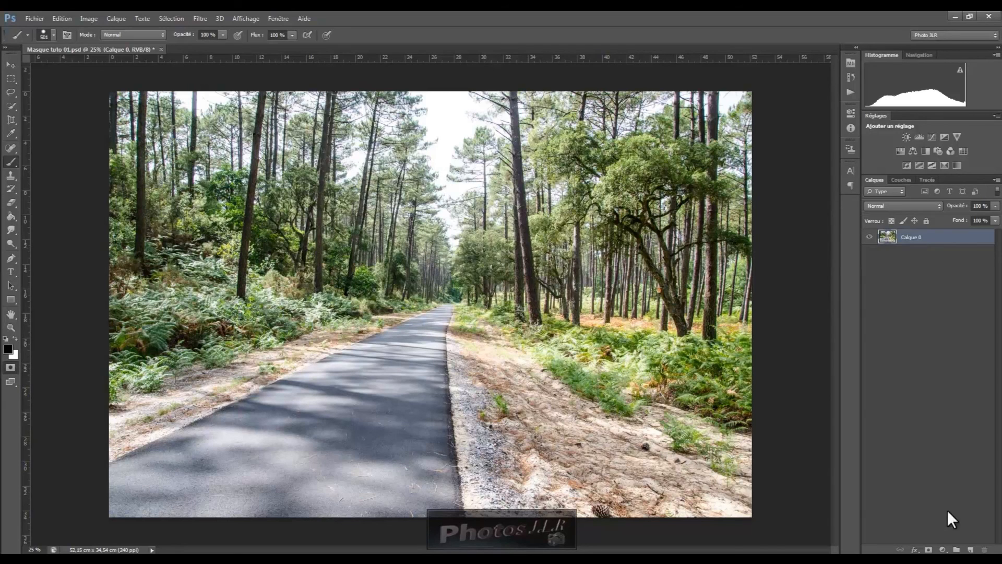
# Add a new layer mask and draw a vertical gradient on it from the top edge to the bottom
pyautogui.click(930, 550)
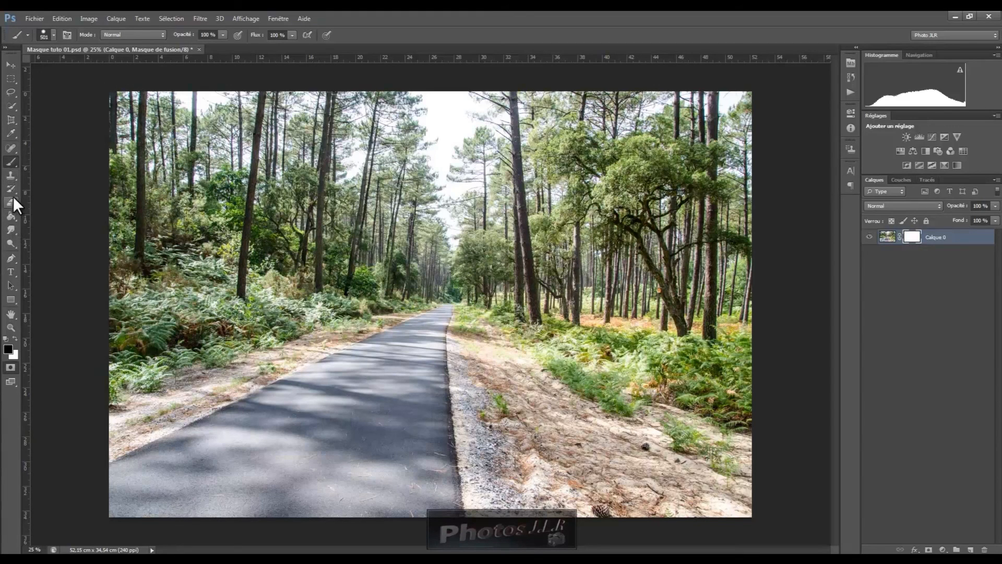
pyautogui.click(13, 215)
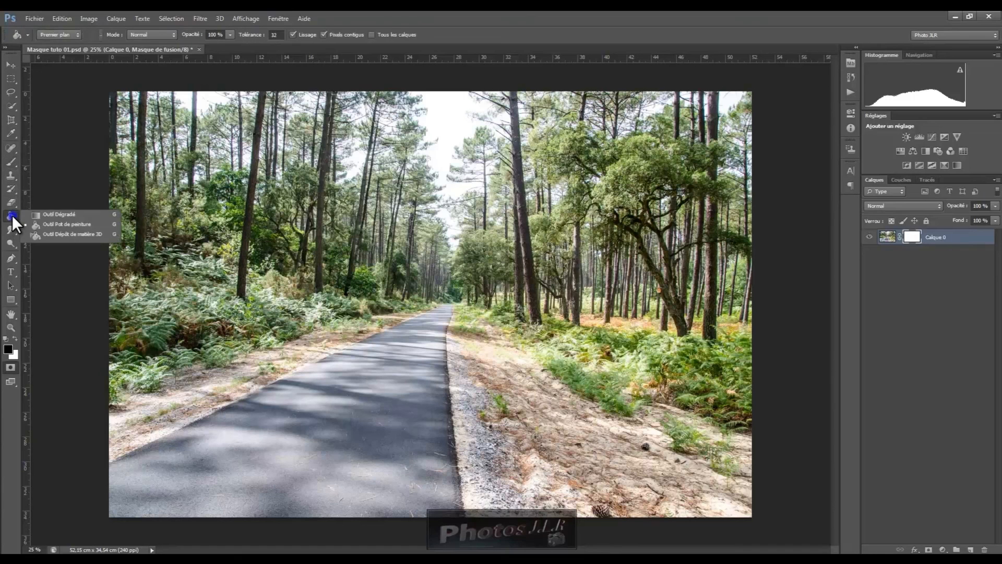
pyautogui.click(58, 215)
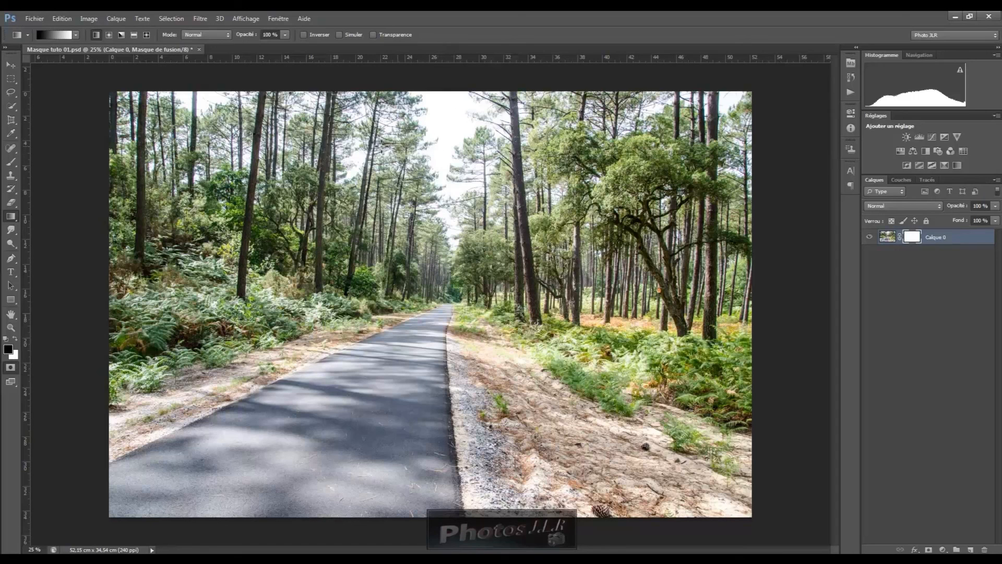
pyautogui.moveTo(425, 102); pyautogui.dragTo(424, 502)
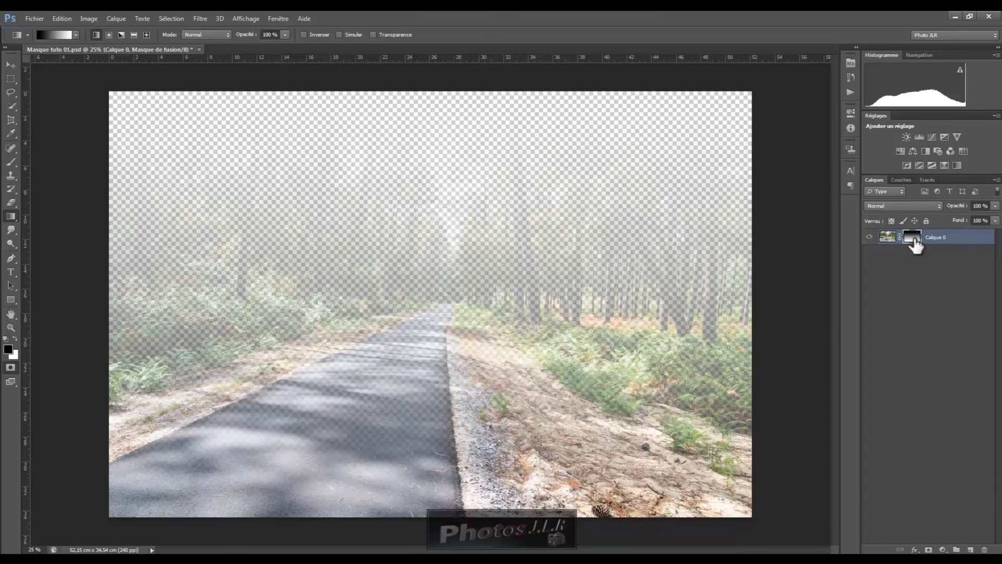
# Delete the gradient layer mask without applying it
pyautogui.moveTo(915, 242); pyautogui.dragTo(985, 550)
pyautogui.click(555, 214)
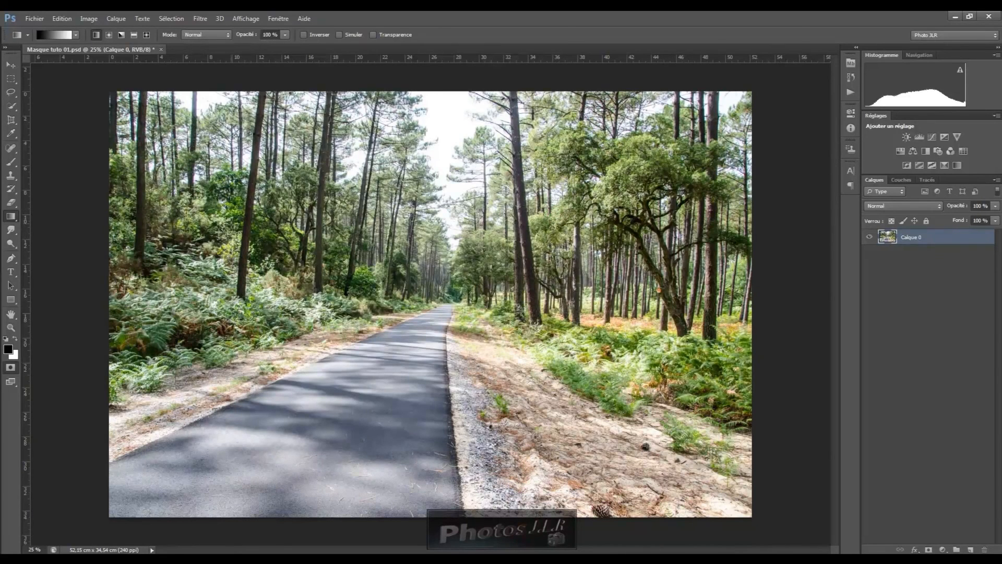